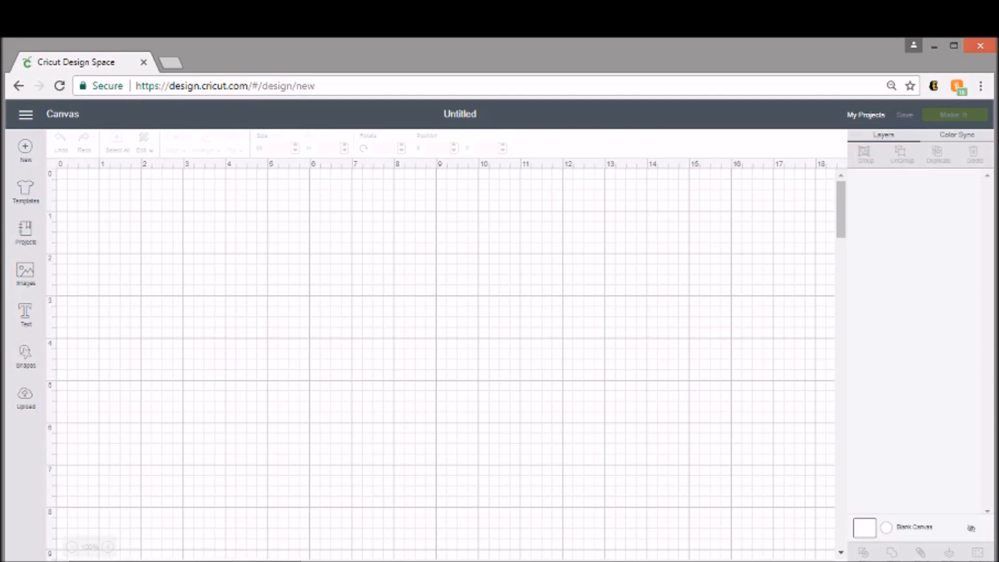
Add a Cricut Sans text layer reading 'Spring' to the canvas.
{"action": "left_click", "coordinate": [26, 320]}
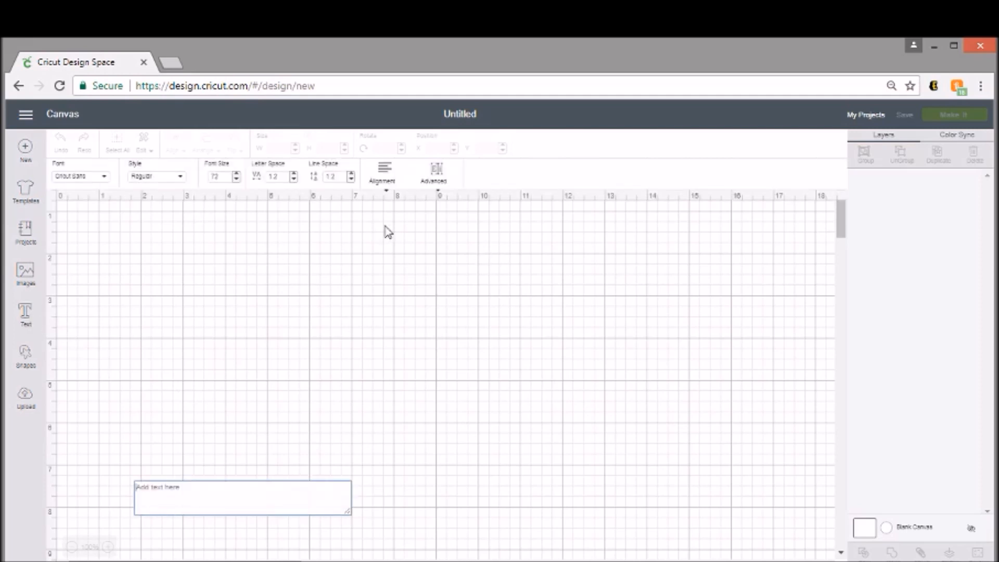
{"action": "type", "text": "SPRING"}
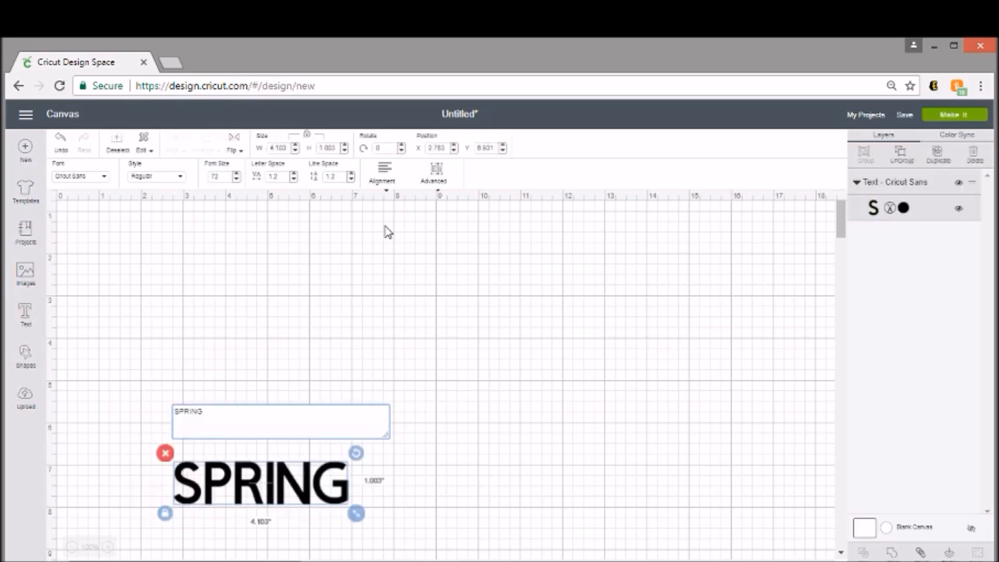
{"action": "key", "text": "BackSpace"}
{"action": "key", "text": "BackSpace"}
{"action": "key", "text": "BackSpace"}
{"action": "key", "text": "BackSpace"}
{"action": "key", "text": "BackSpace"}
{"action": "type", "text": "pri"}
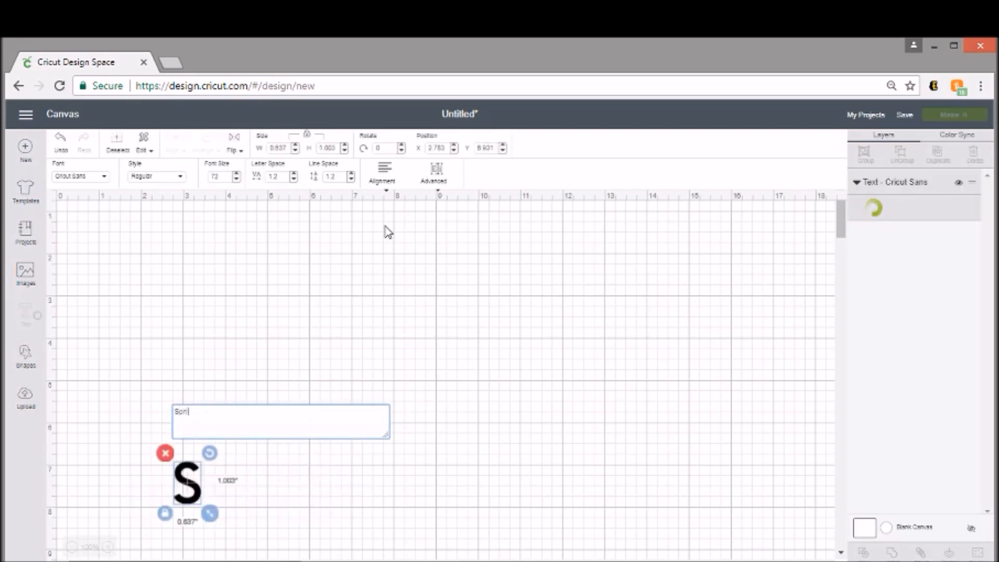
{"action": "type", "text": "ng"}
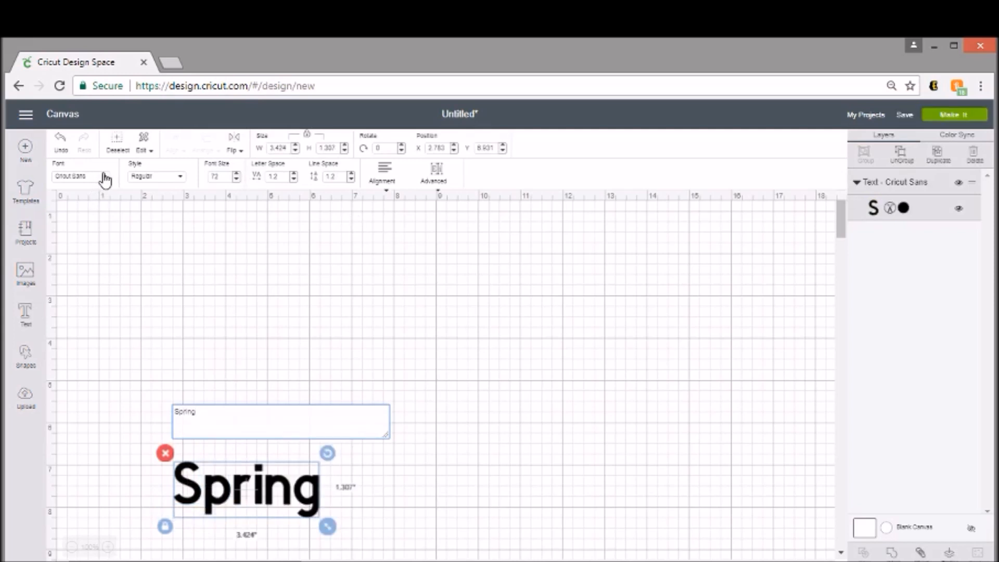
{"action": "left_click", "coordinate": [104, 177]}
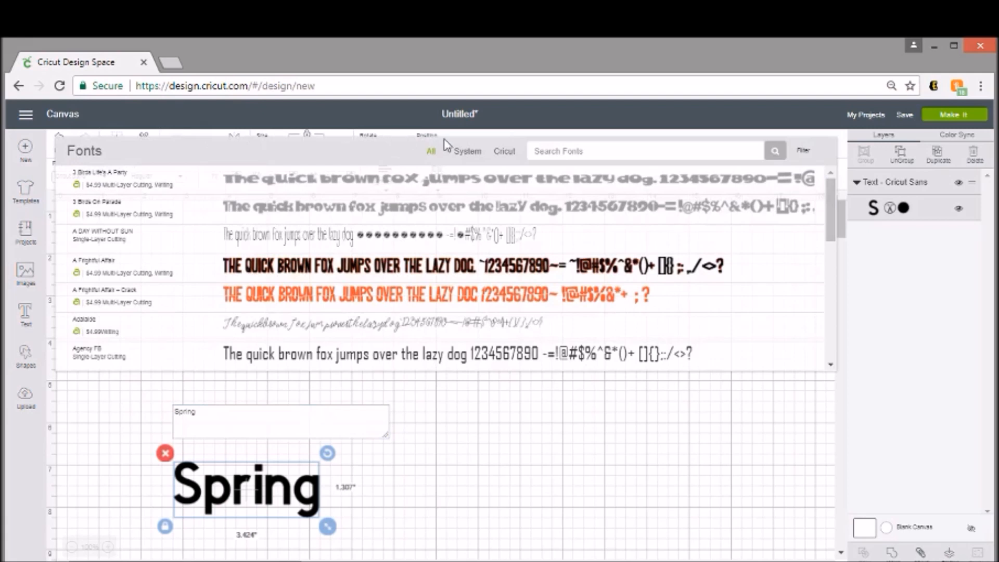
Try the System fonts A DAY WITHOUT SUN and Arigato on the Spring text.
{"action": "left_click", "coordinate": [471, 153]}
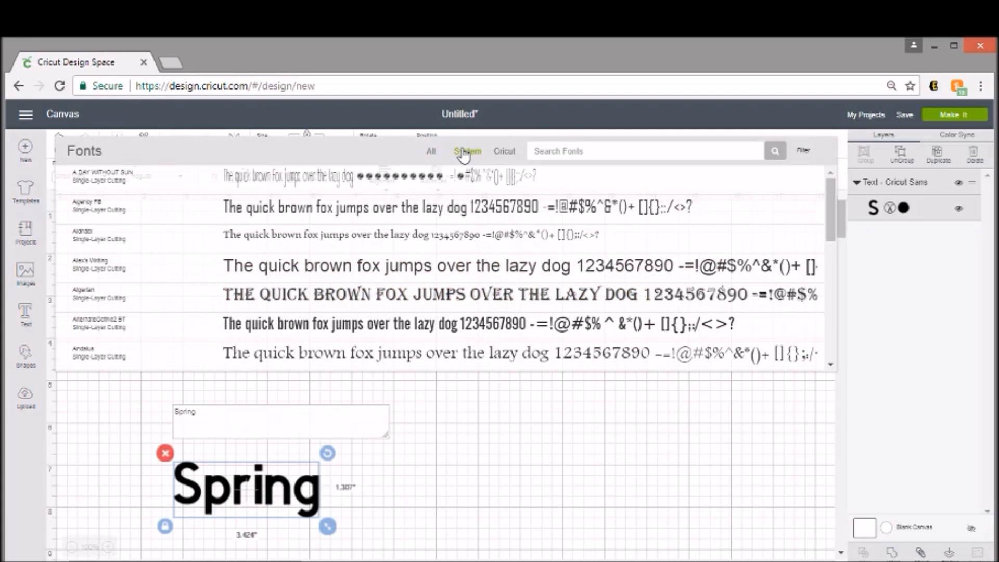
{"action": "left_click", "coordinate": [443, 181]}
{"action": "left_click_drag", "start_coordinate": [203, 481], "coordinate": [349, 323]}
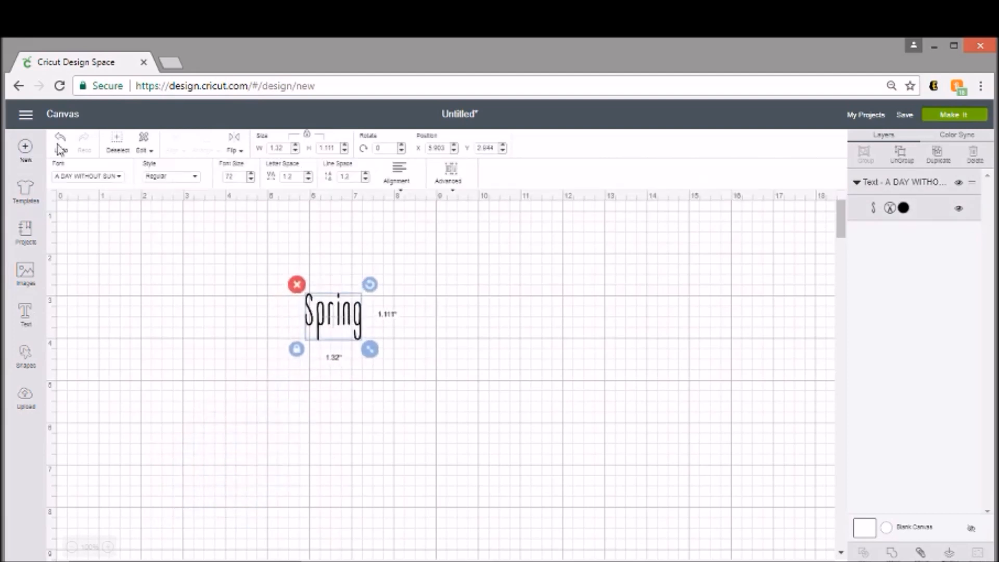
{"action": "left_click", "coordinate": [99, 178]}
{"action": "scroll", "coordinate": [336, 247], "scroll_direction": "down", "scroll_amount": 4}
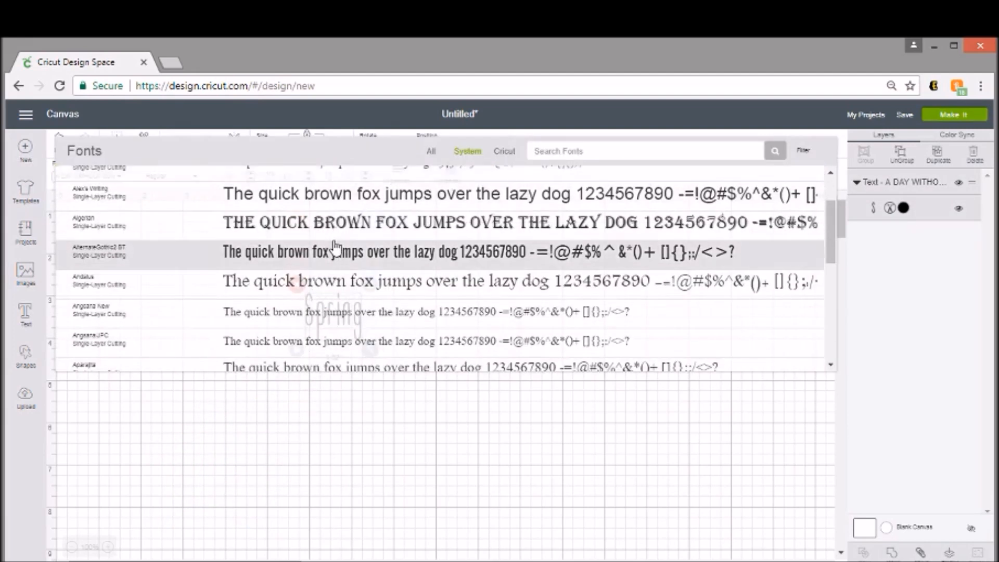
{"action": "scroll", "coordinate": [335, 247], "scroll_direction": "down", "scroll_amount": 5}
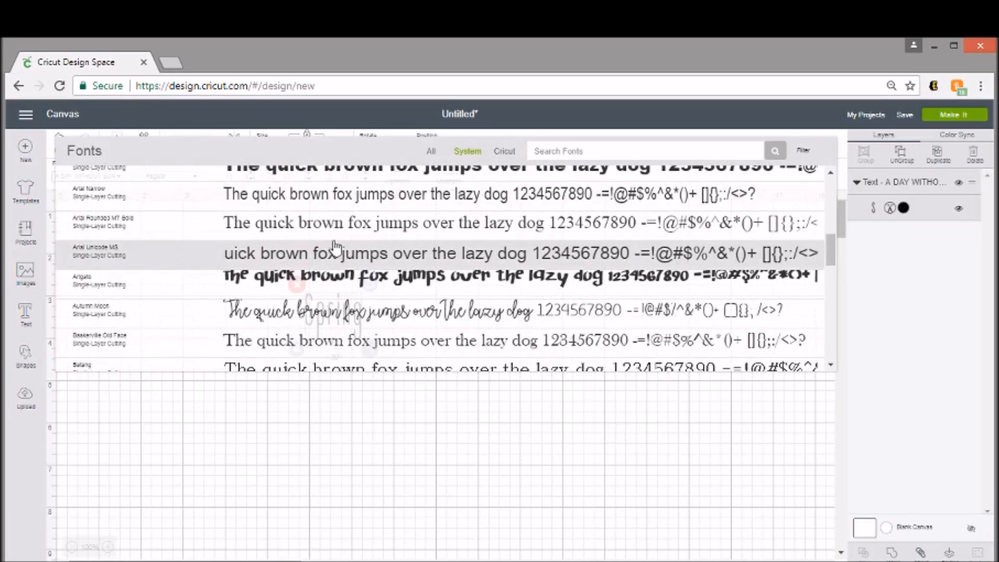
{"action": "scroll", "coordinate": [333, 250], "scroll_direction": "down", "scroll_amount": 3}
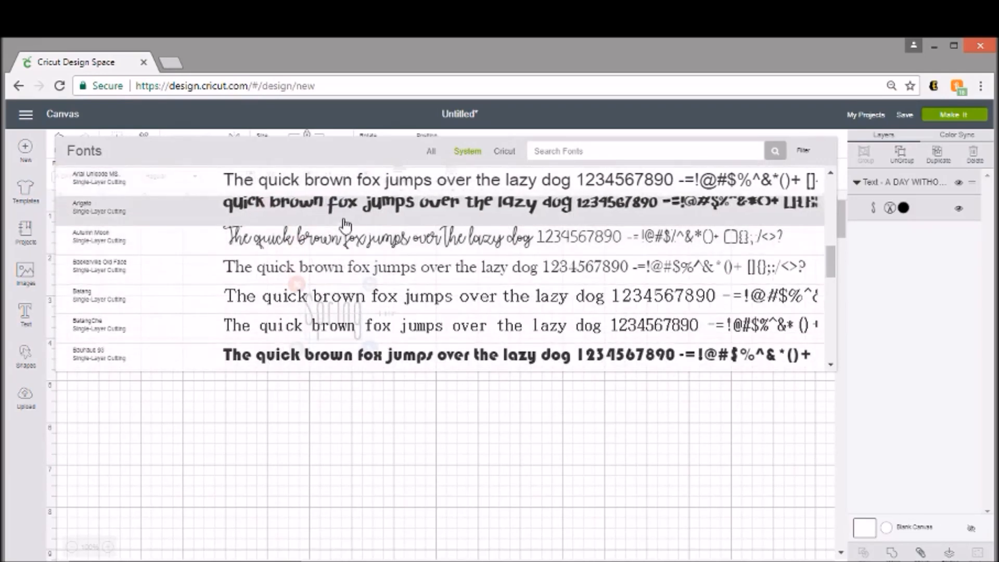
{"action": "left_click", "coordinate": [370, 213]}
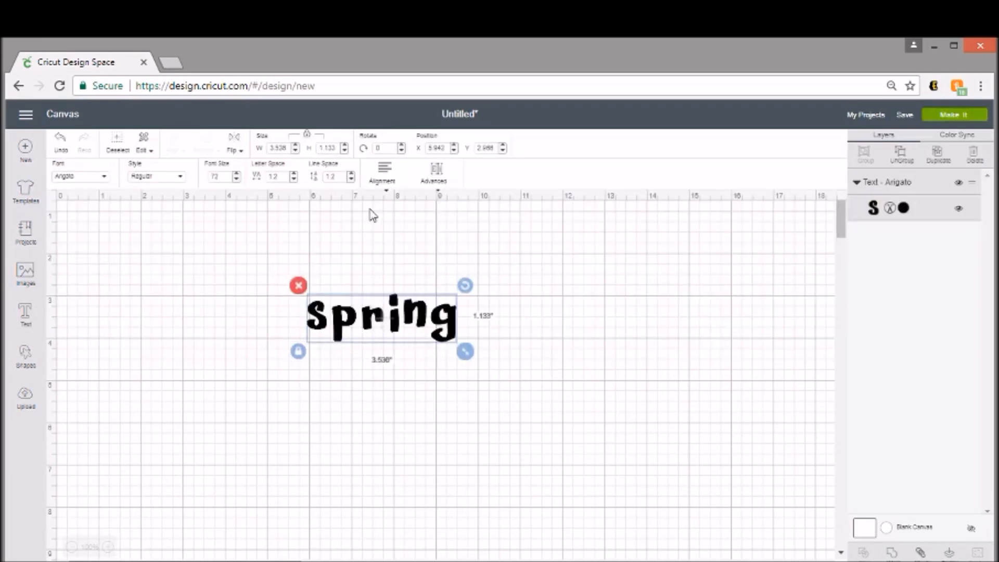
Set the Spring text in Bauhaus 93, about 2.78 inches wide.
{"action": "left_click", "coordinate": [63, 177]}
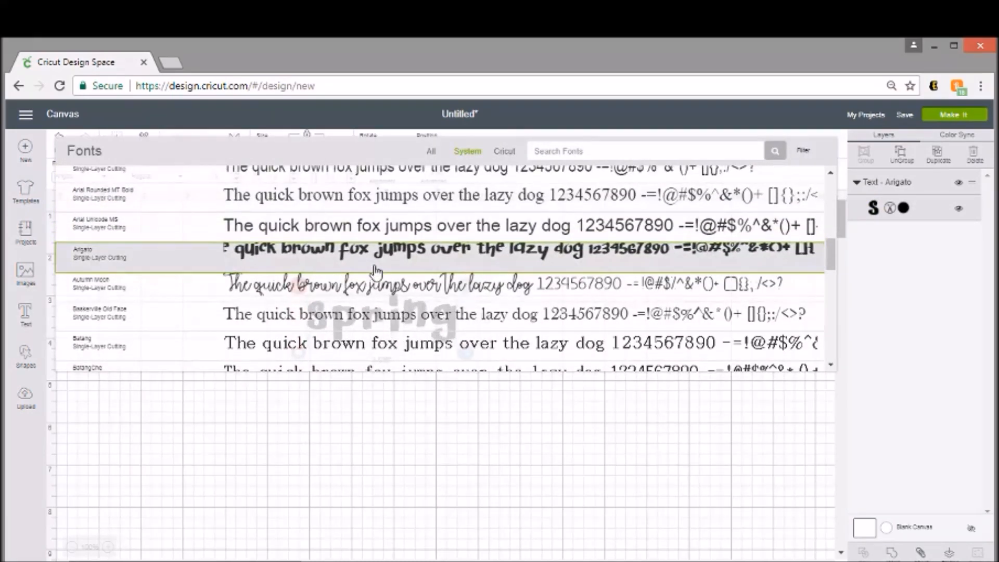
{"action": "scroll", "coordinate": [375, 271], "scroll_direction": "down", "scroll_amount": 5}
{"action": "left_click", "coordinate": [377, 265]}
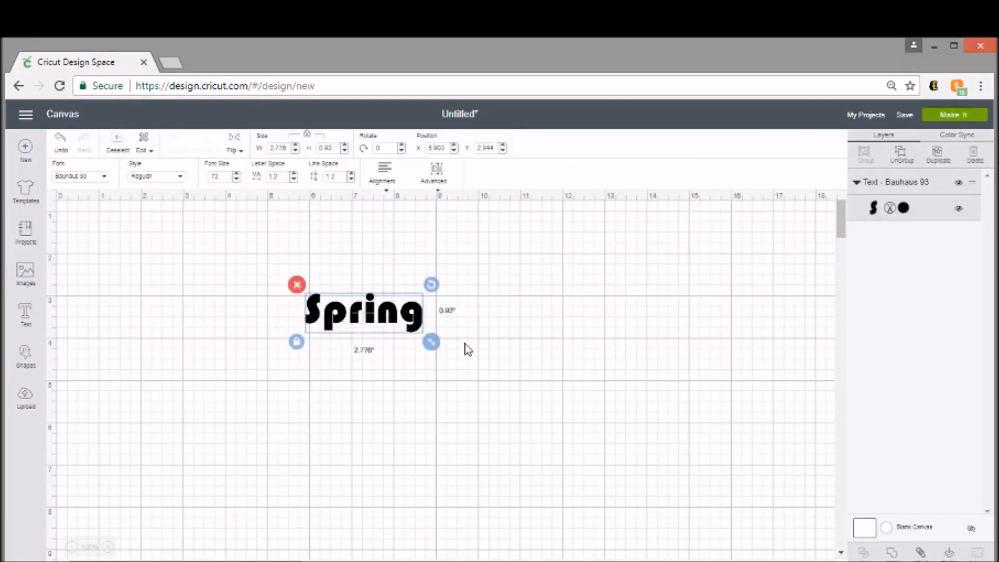
Enlarge Spring to 7.401 by 2.48 inches and nudge it slightly left.
{"action": "left_click_drag", "start_coordinate": [437, 344], "coordinate": [635, 457]}
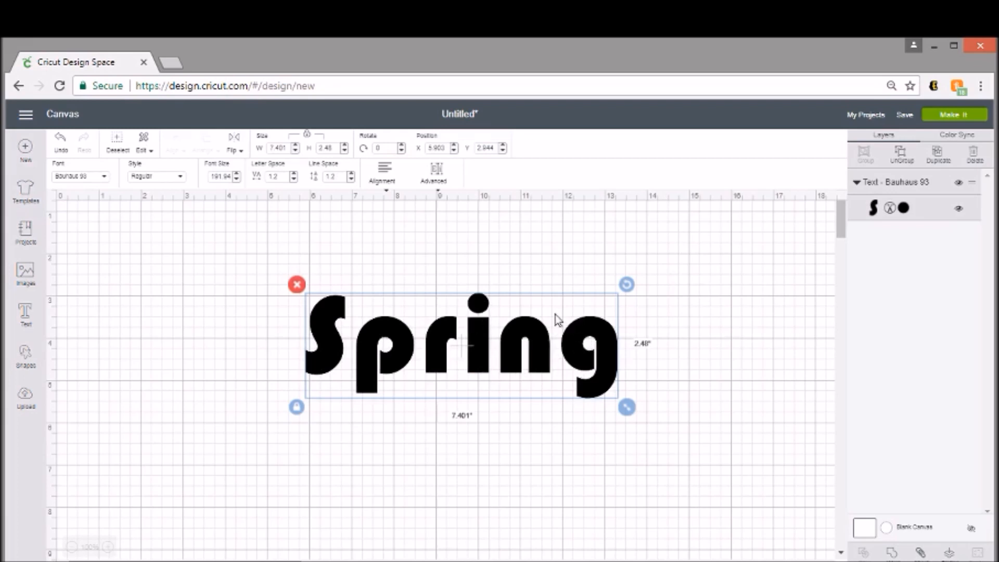
{"action": "left_click_drag", "start_coordinate": [533, 343], "coordinate": [484, 340]}
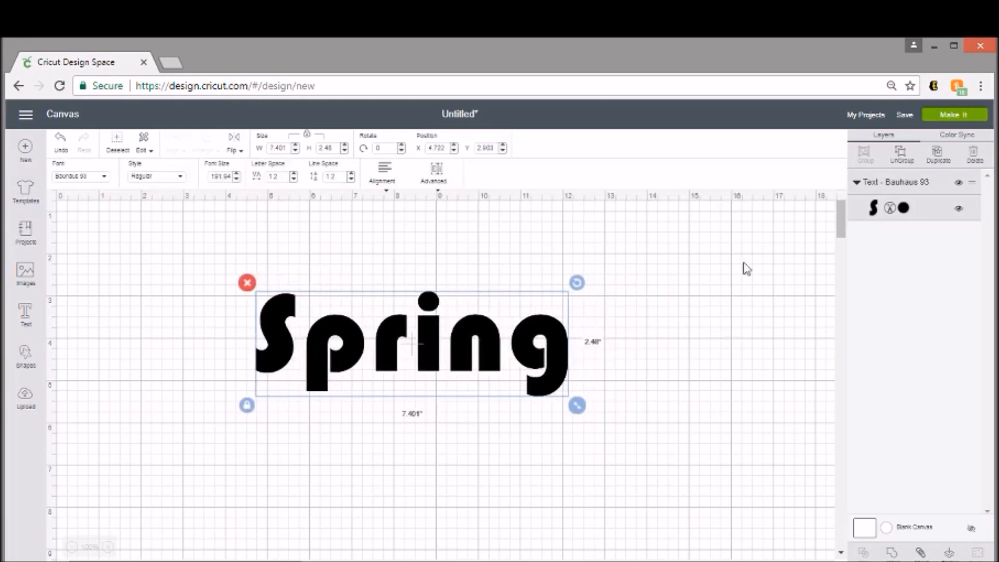
Duplicate Spring and stack the two copies one above the other.
{"action": "left_click", "coordinate": [931, 155]}
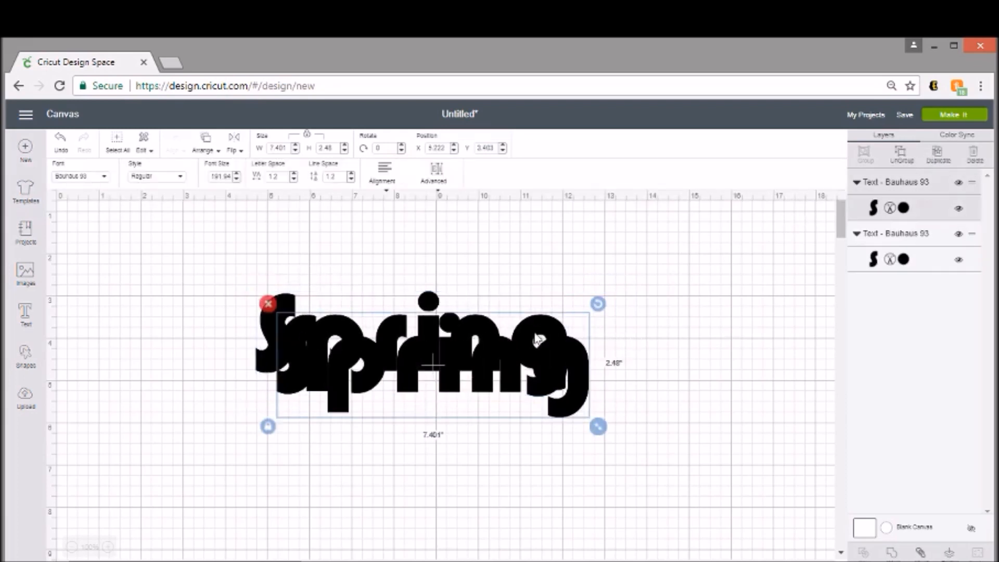
{"action": "left_click_drag", "start_coordinate": [525, 366], "coordinate": [513, 251]}
{"action": "left_click_drag", "start_coordinate": [557, 371], "coordinate": [558, 391]}
{"action": "left_click", "coordinate": [555, 251]}
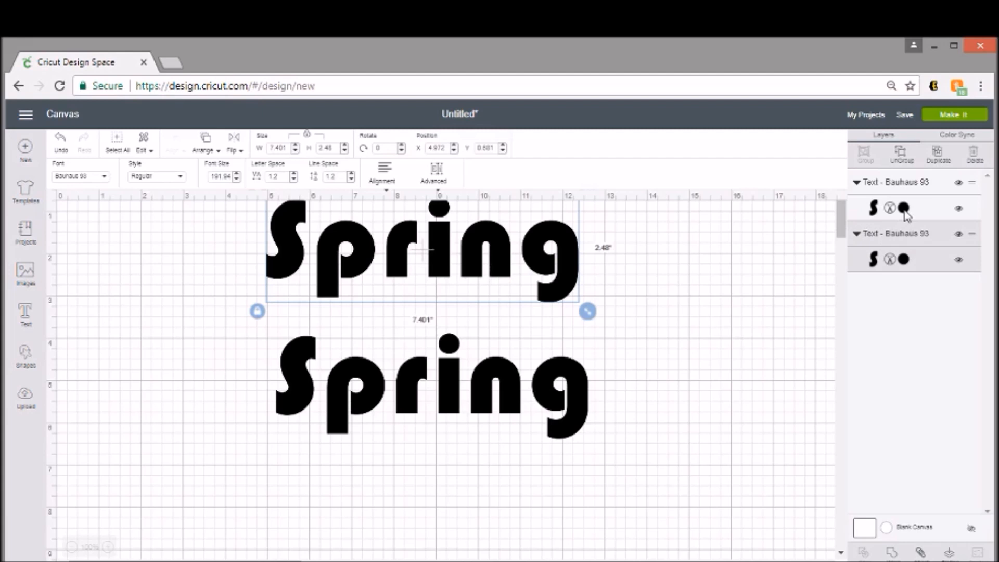
Colour the lower Spring lavender (#B08FC2).
{"action": "left_click", "coordinate": [903, 209]}
{"action": "left_click", "coordinate": [825, 284]}
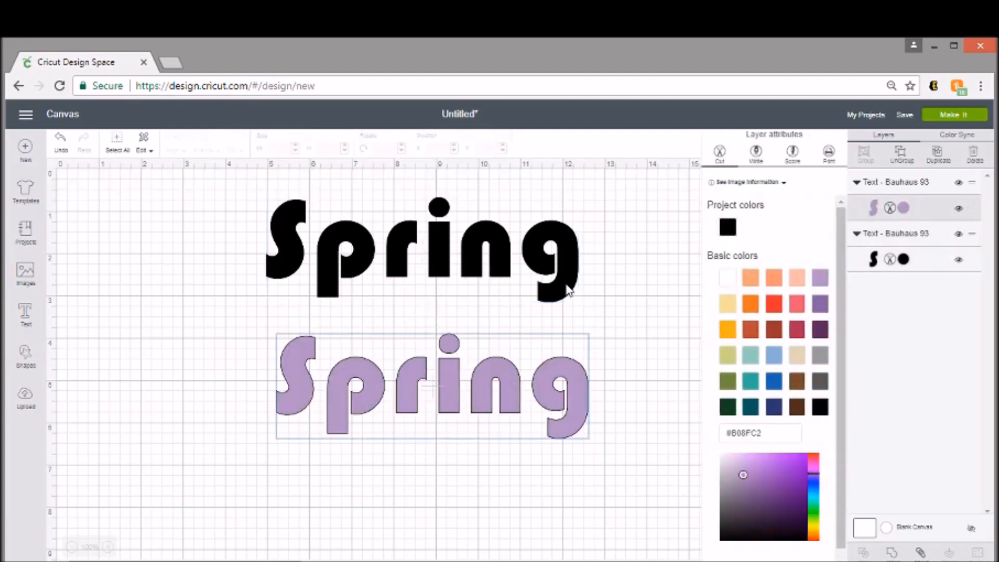
{"action": "left_click", "coordinate": [568, 290]}
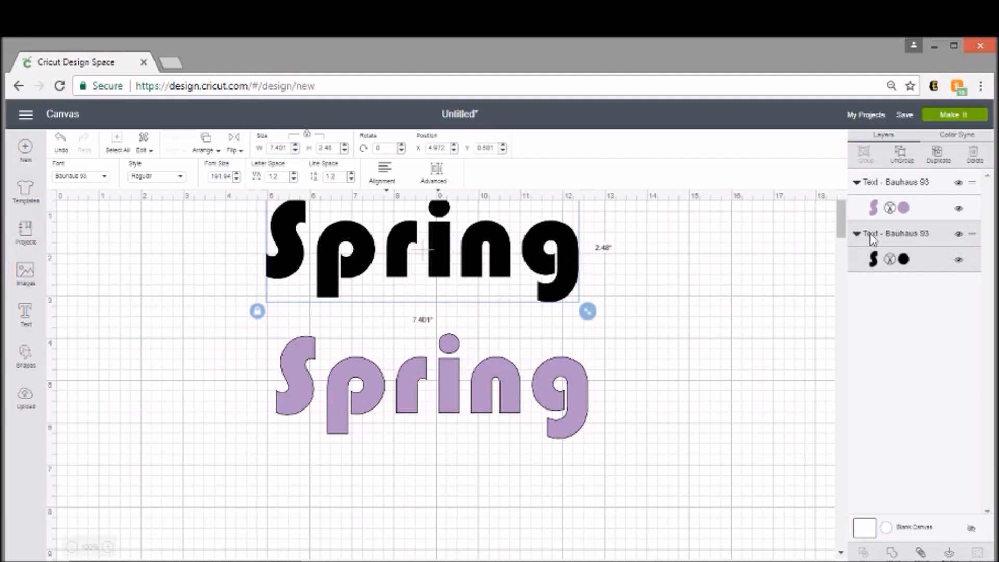
Switch the black Spring layer from Cut to Print and proceed to mat preparation.
{"action": "left_click", "coordinate": [891, 263]}
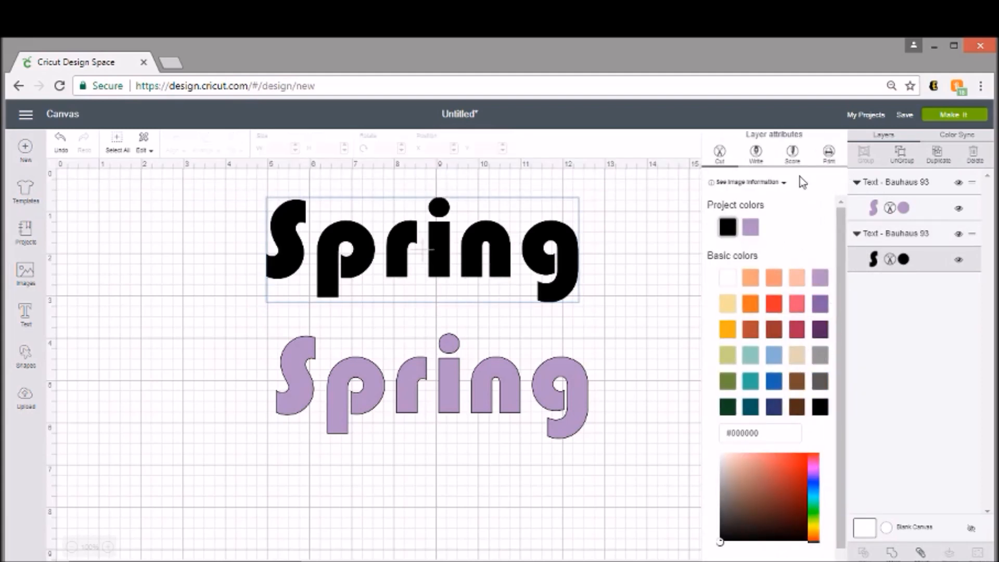
{"action": "left_click", "coordinate": [828, 154]}
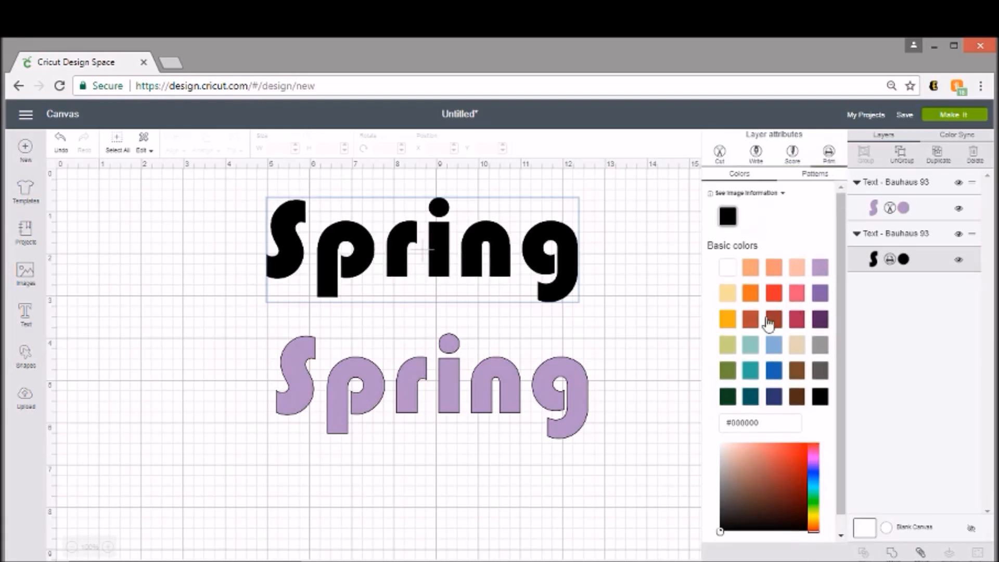
{"action": "left_click", "coordinate": [648, 310]}
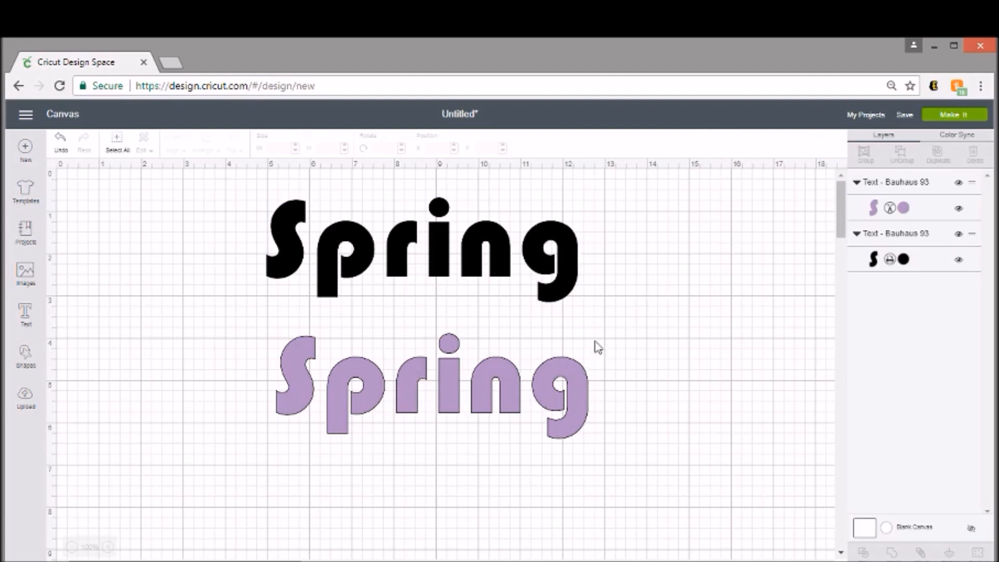
{"action": "left_click", "coordinate": [949, 115]}
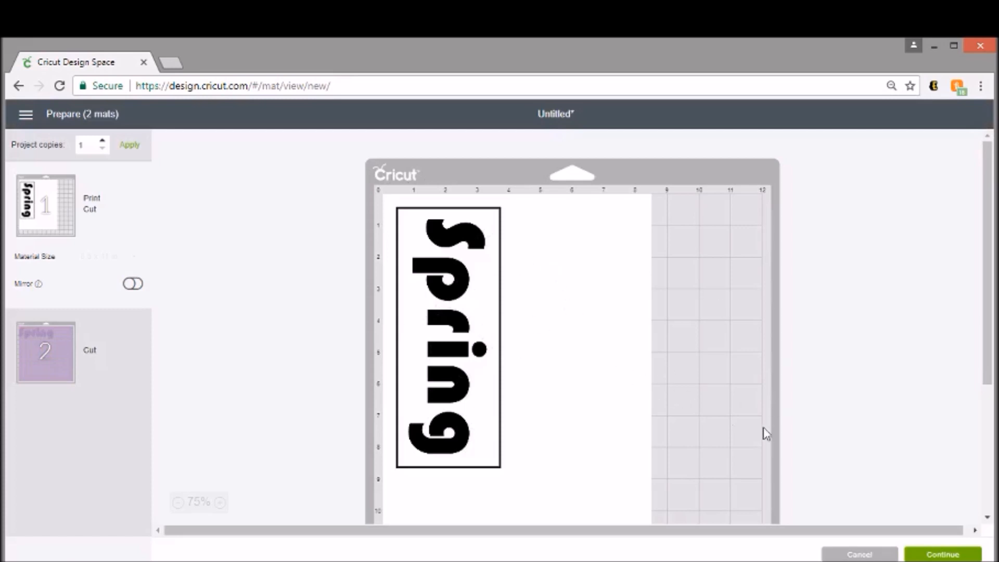
Continue past mat preparation and open Print setup for the black Spring mat.
{"action": "left_click", "coordinate": [962, 555]}
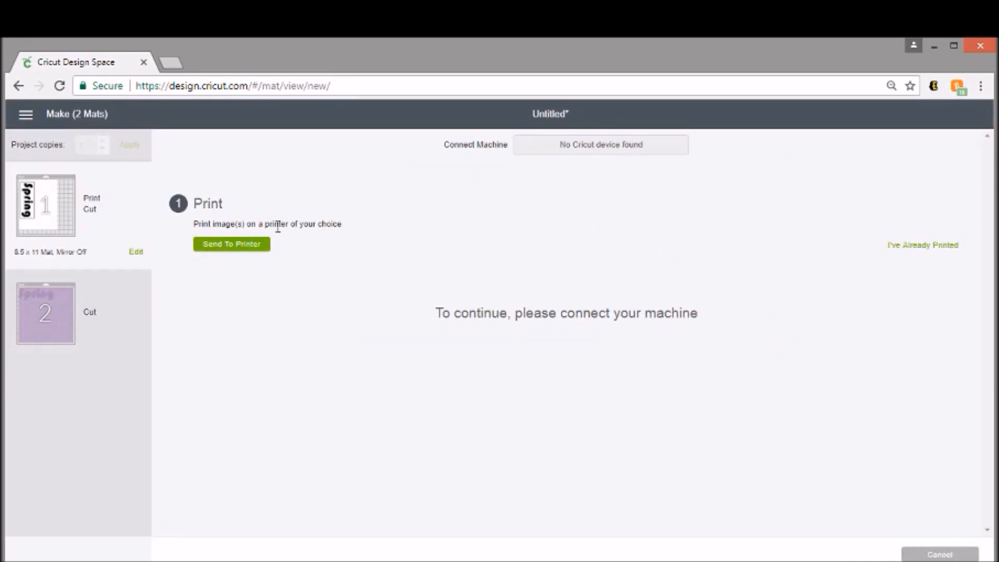
{"action": "left_click", "coordinate": [217, 252]}
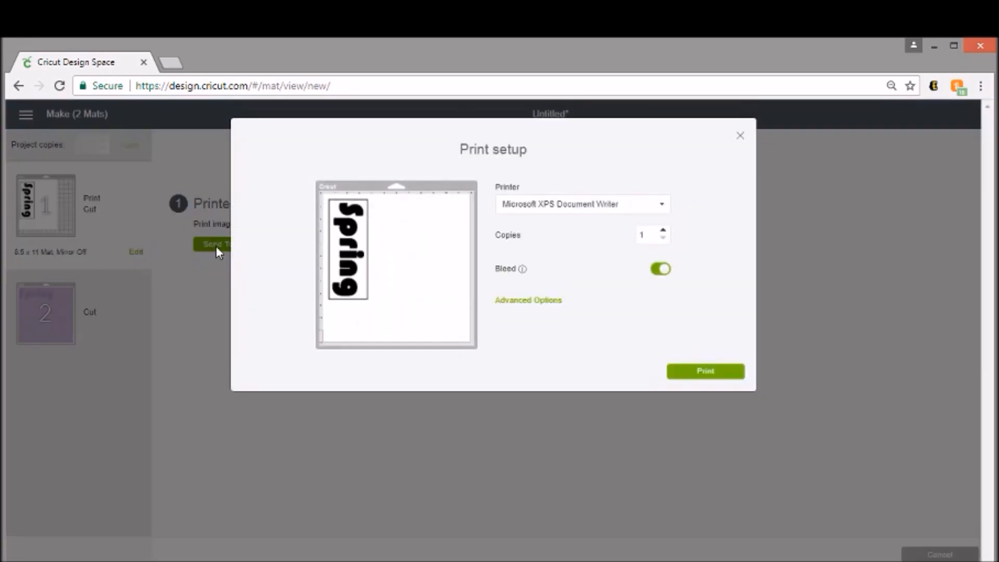
{"action": "left_click", "coordinate": [665, 270]}
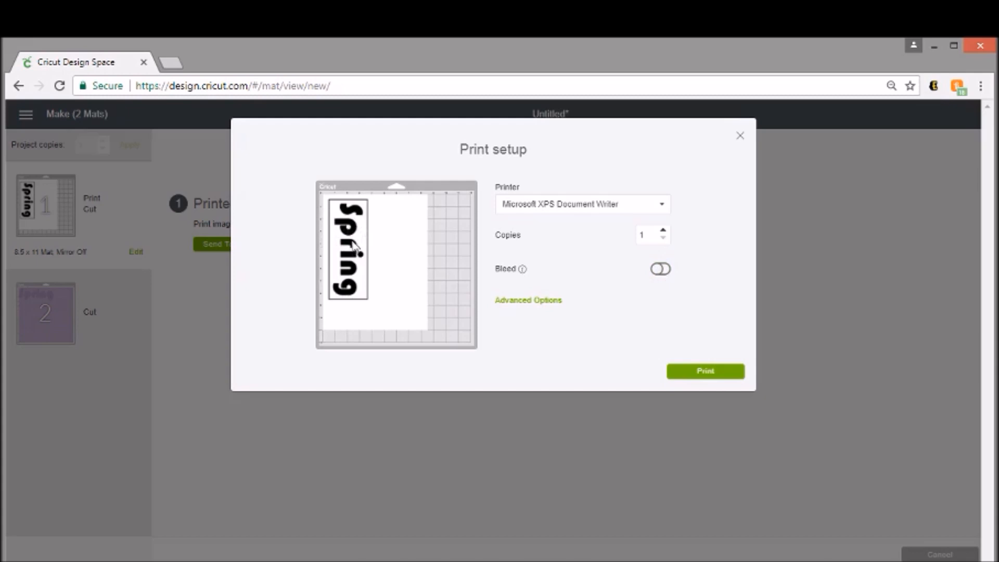
{"action": "left_click", "coordinate": [662, 270]}
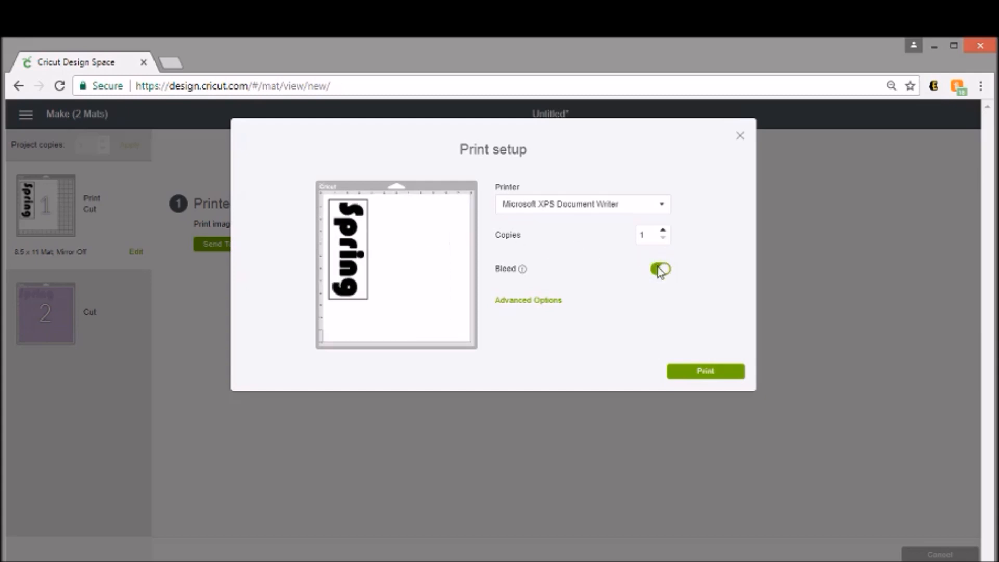
Save the black Spring mat preview image as 1.png.
{"action": "right_click", "coordinate": [352, 247]}
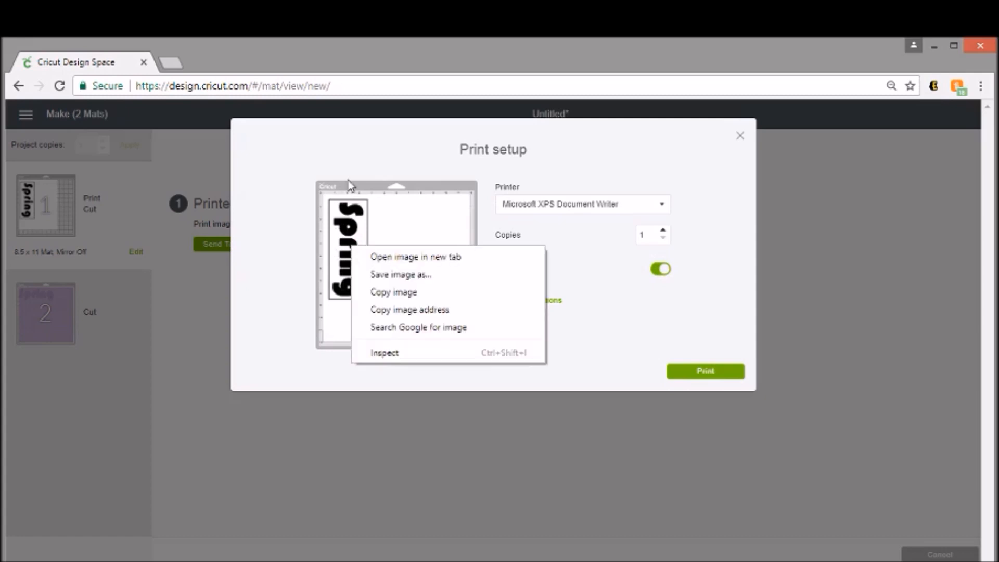
{"action": "left_click", "coordinate": [412, 274]}
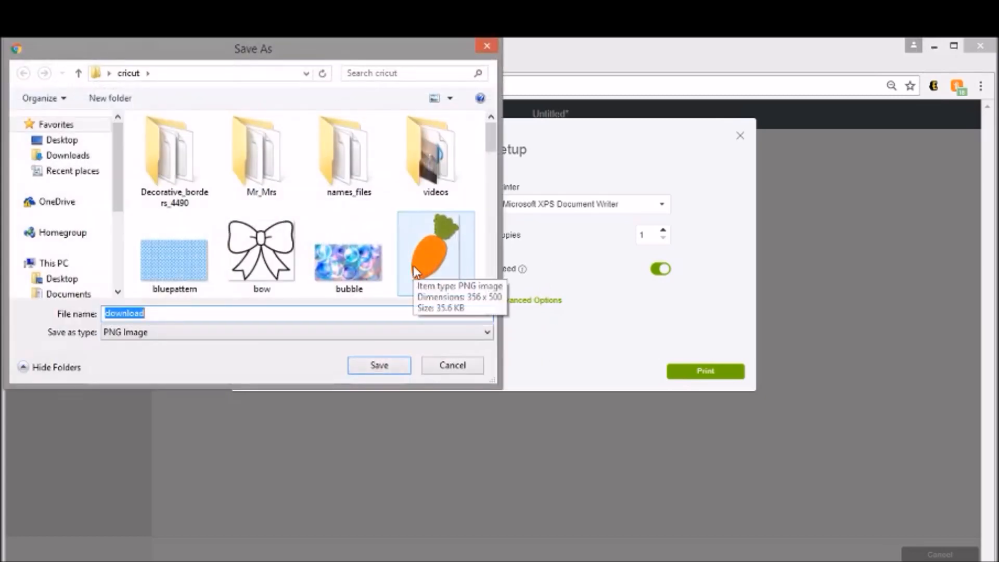
{"action": "type", "text": "1"}
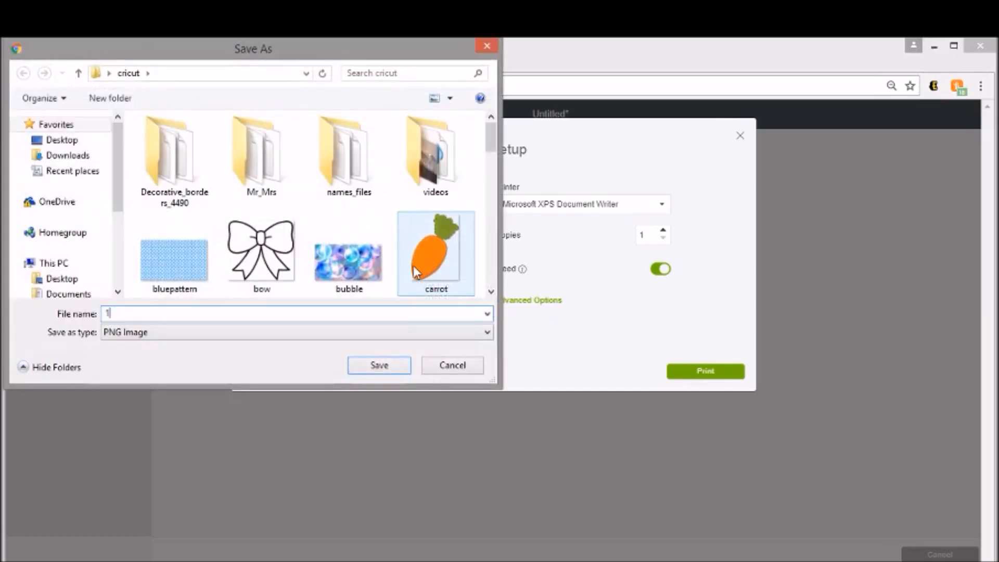
{"action": "left_click", "coordinate": [395, 367]}
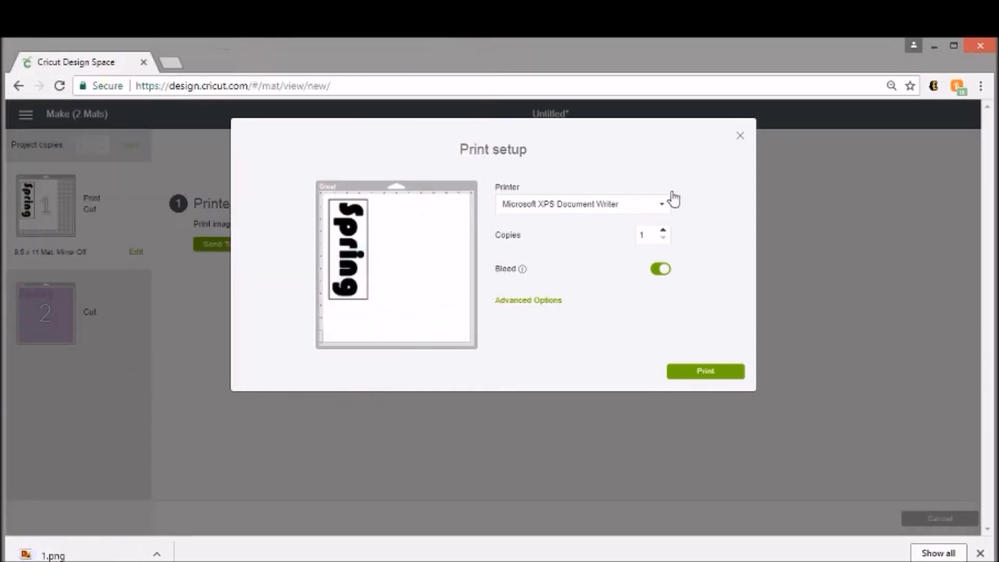
Close Print setup and cancel the Make process to return to the canvas.
{"action": "left_click", "coordinate": [740, 137]}
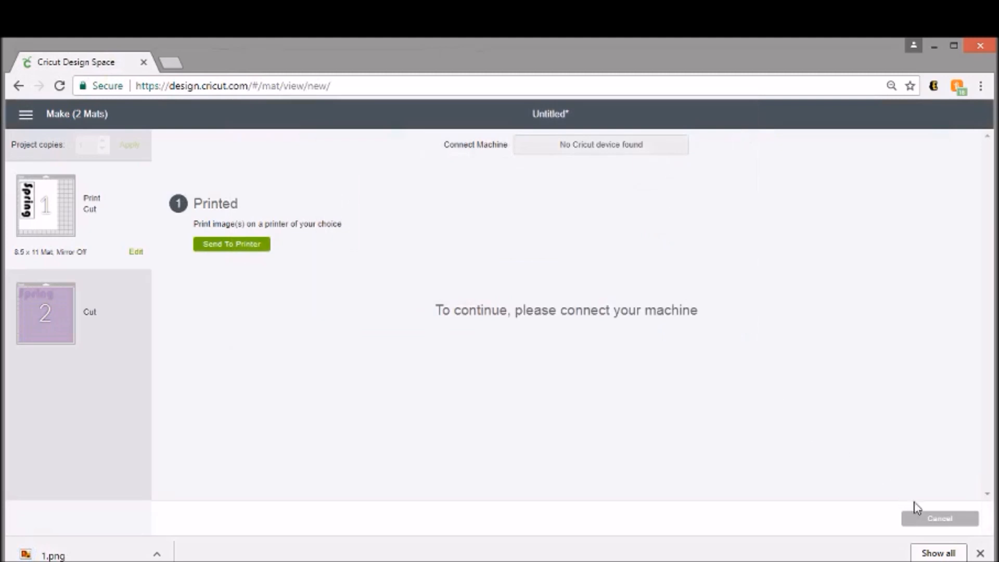
{"action": "left_click", "coordinate": [939, 518]}
{"action": "left_click", "coordinate": [980, 553]}
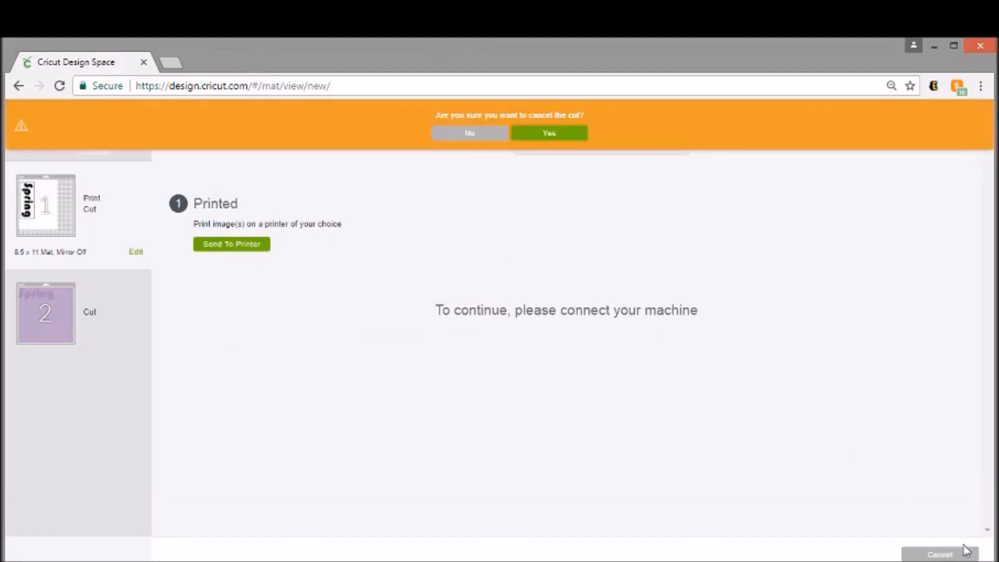
{"action": "left_click", "coordinate": [571, 136]}
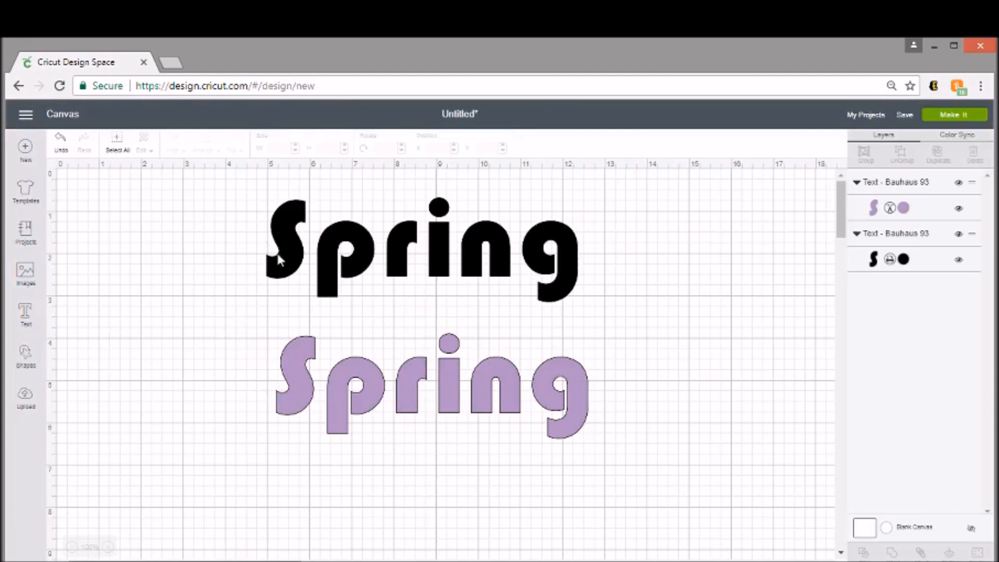
Delete the black Spring text, leaving only the purple one.
{"action": "left_click", "coordinate": [341, 247]}
{"action": "double_click", "coordinate": [421, 254]}
{"action": "left_click_drag", "start_coordinate": [410, 252], "coordinate": [414, 306]}
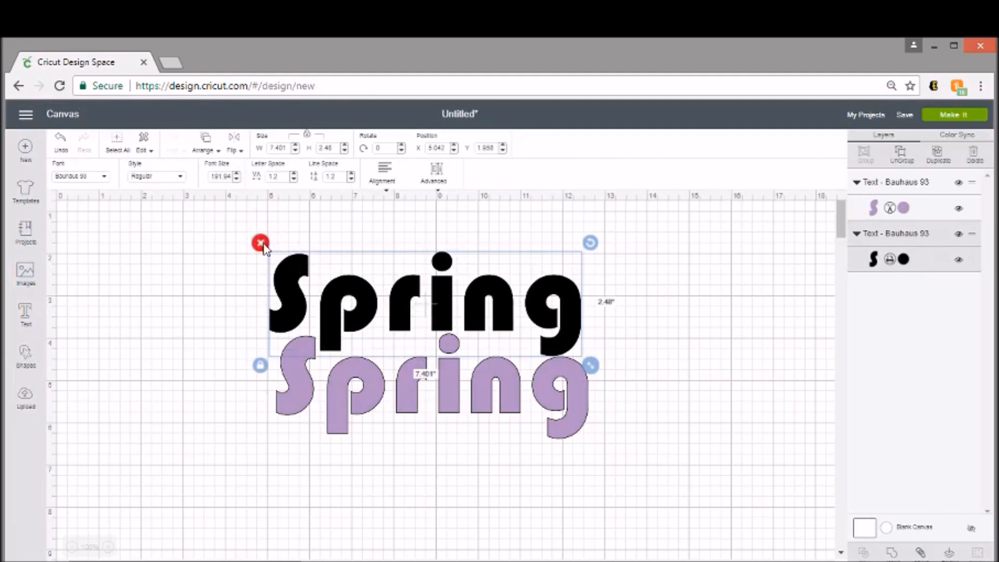
{"action": "left_click", "coordinate": [260, 243]}
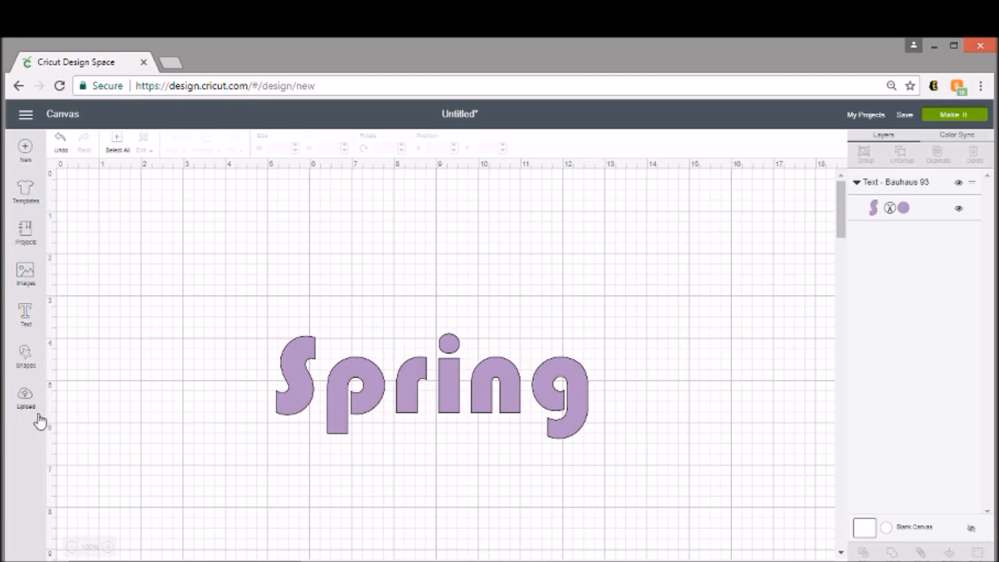
Upload the saved image 1.png from the cricut folder.
{"action": "left_click", "coordinate": [29, 401]}
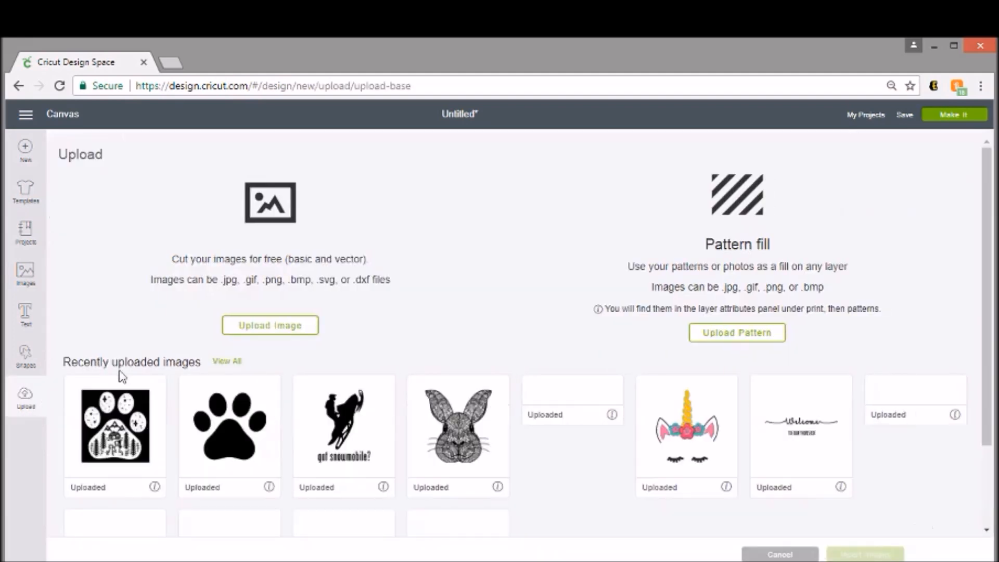
{"action": "left_click", "coordinate": [256, 336]}
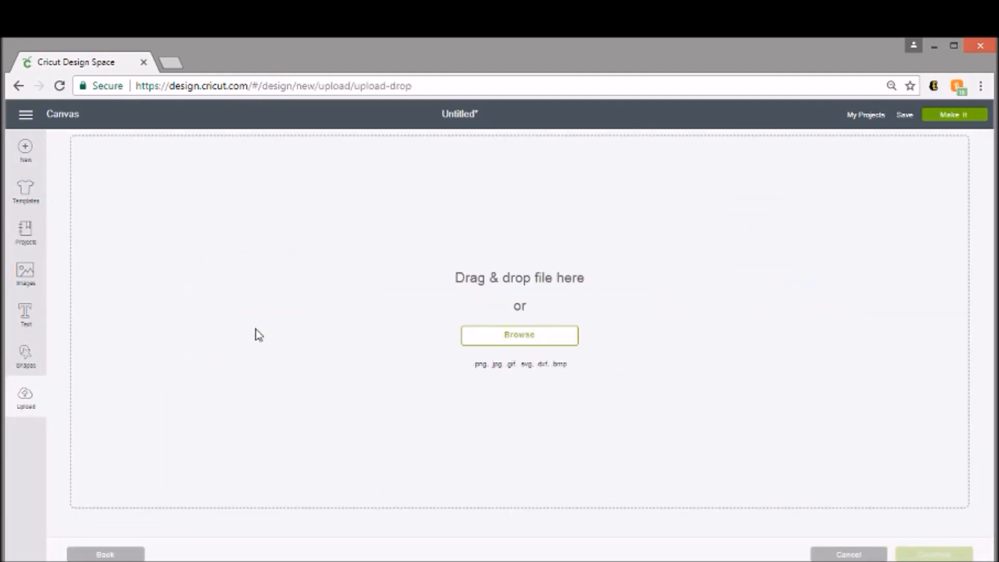
{"action": "left_click", "coordinate": [474, 341]}
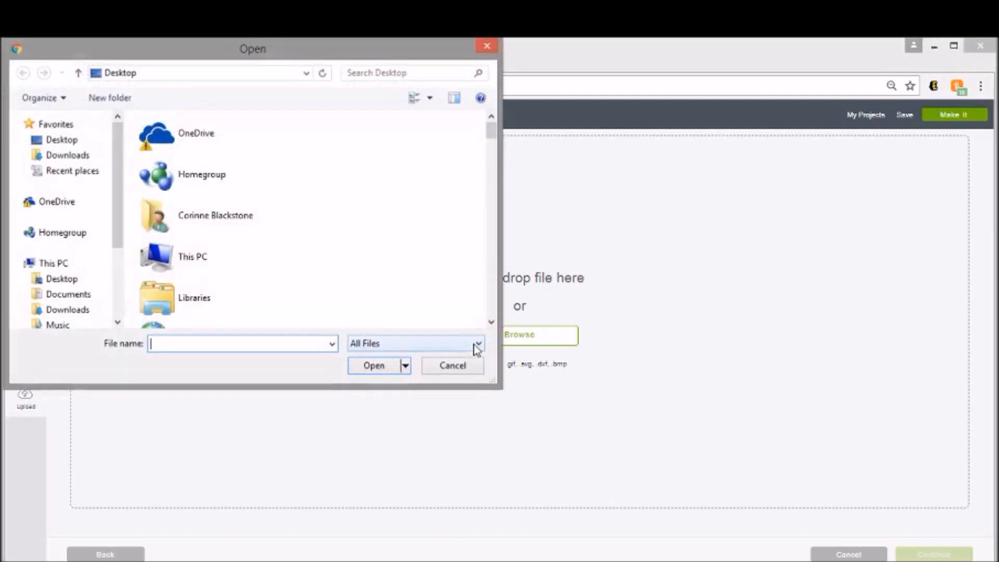
{"action": "scroll", "coordinate": [325, 284], "scroll_direction": "down", "scroll_amount": 10}
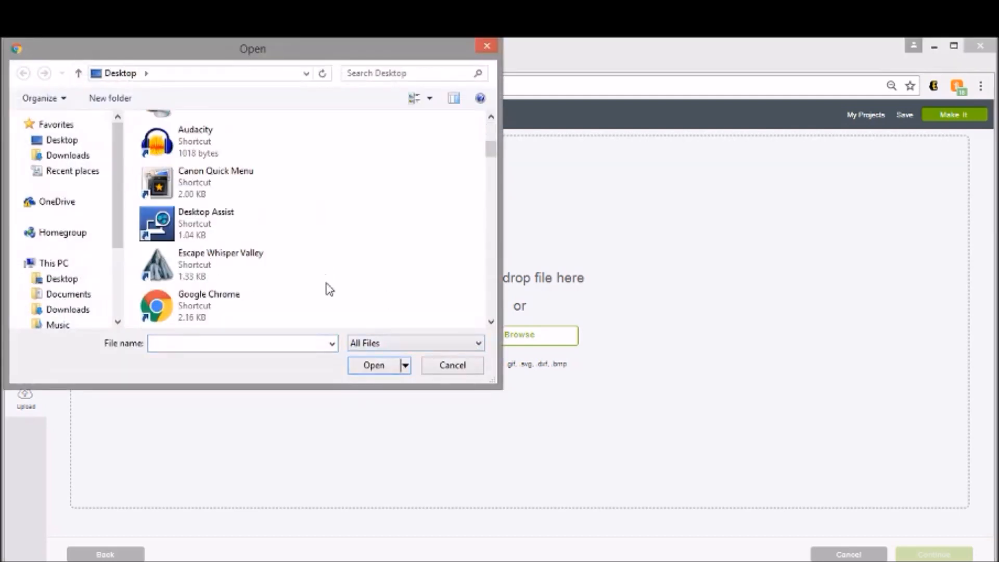
{"action": "scroll", "coordinate": [244, 281], "scroll_direction": "down", "scroll_amount": 2}
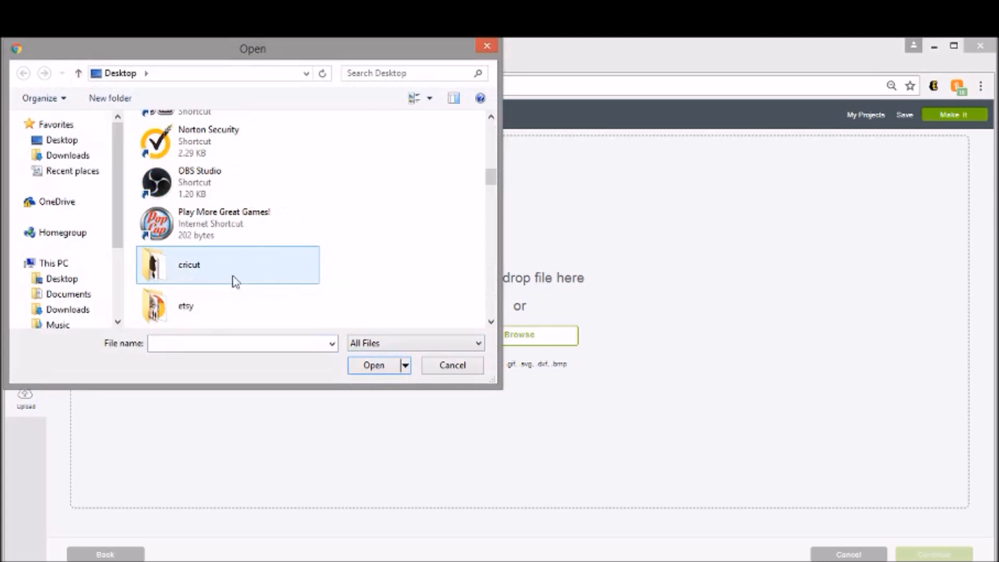
{"action": "double_click", "coordinate": [233, 279]}
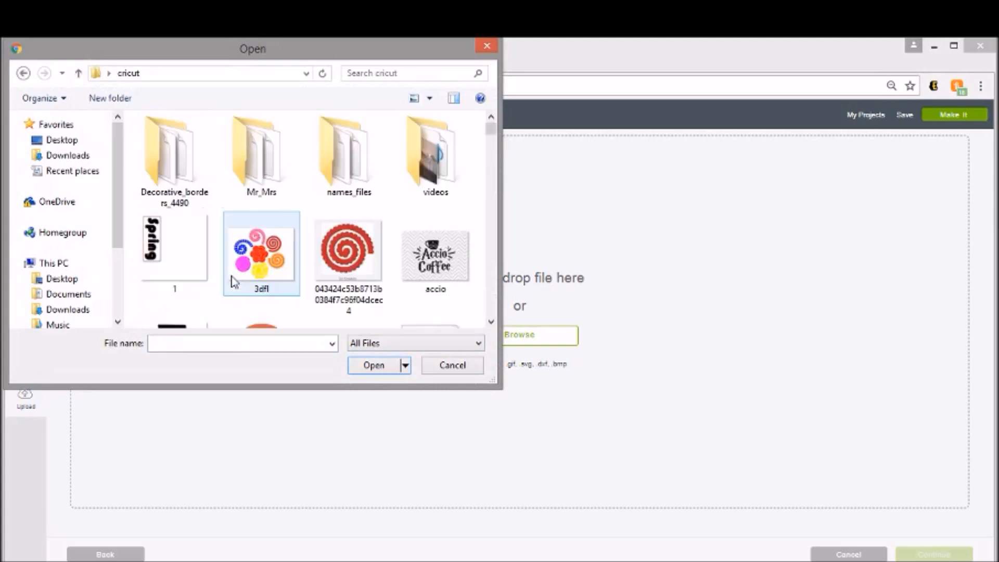
{"action": "double_click", "coordinate": [180, 243]}
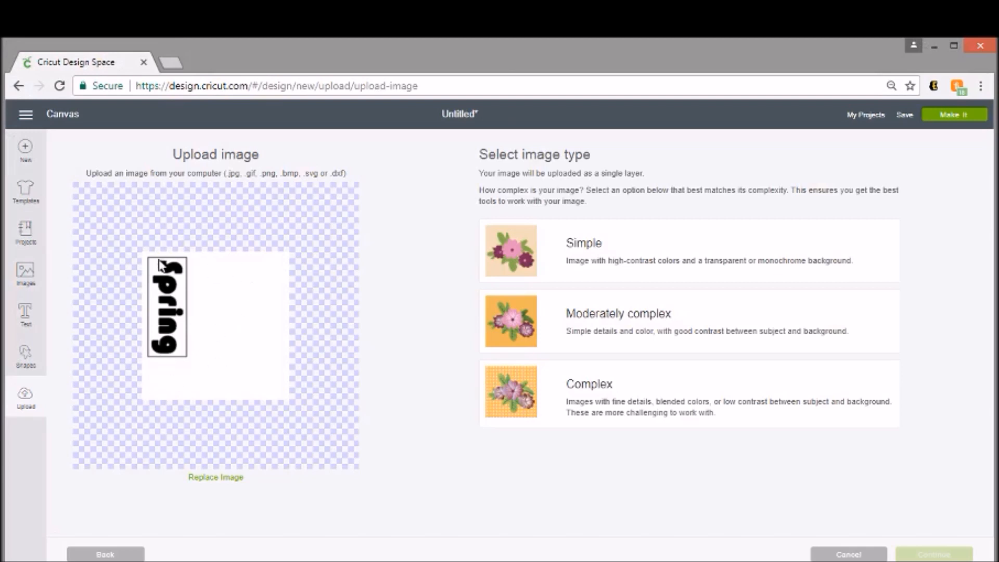
Mark the upload as a Simple image and zoom in on it for cleanup.
{"action": "left_click", "coordinate": [600, 244]}
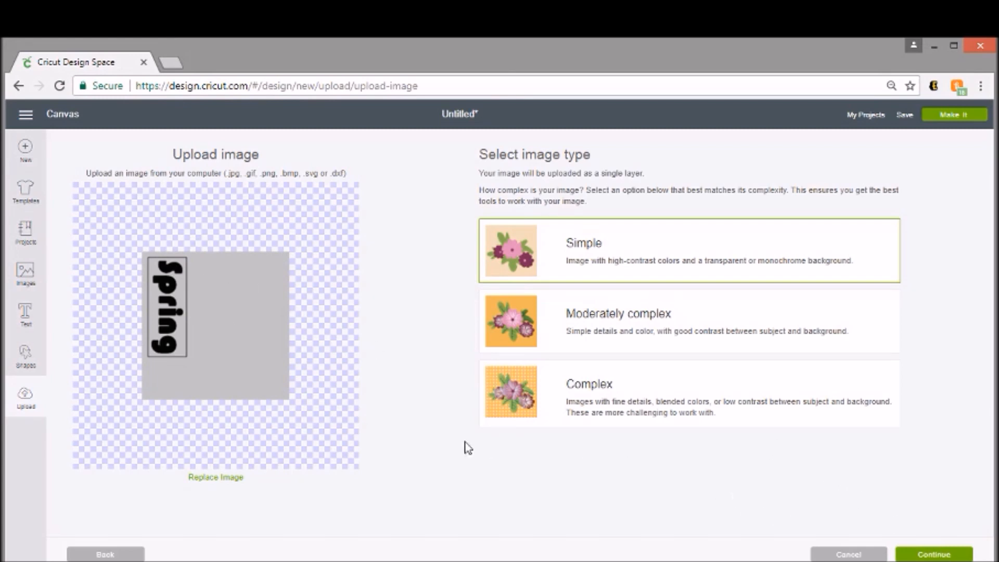
{"action": "left_click", "coordinate": [926, 554]}
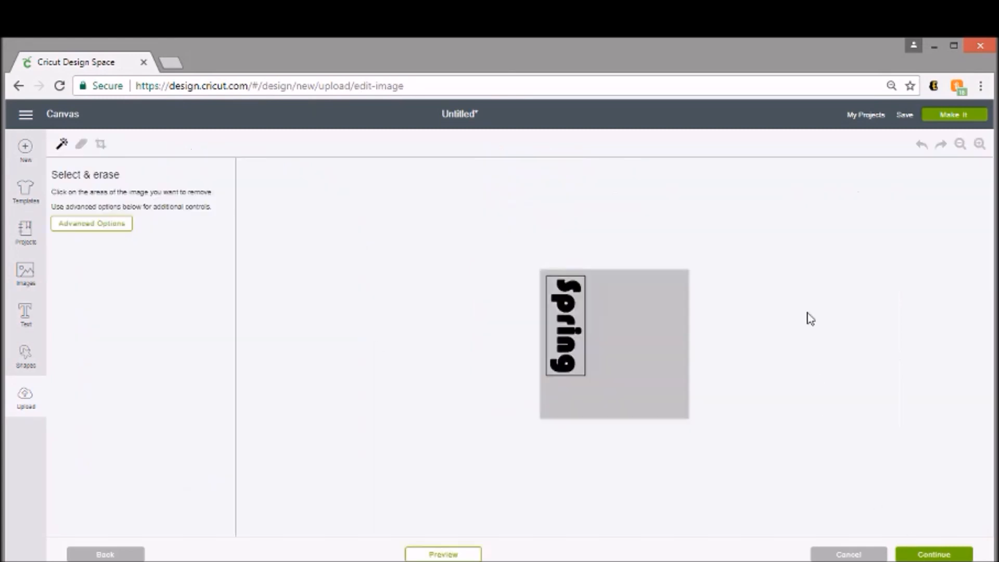
{"action": "left_click", "coordinate": [980, 148]}
{"action": "left_click", "coordinate": [980, 148]}
{"action": "left_click", "coordinate": [979, 148]}
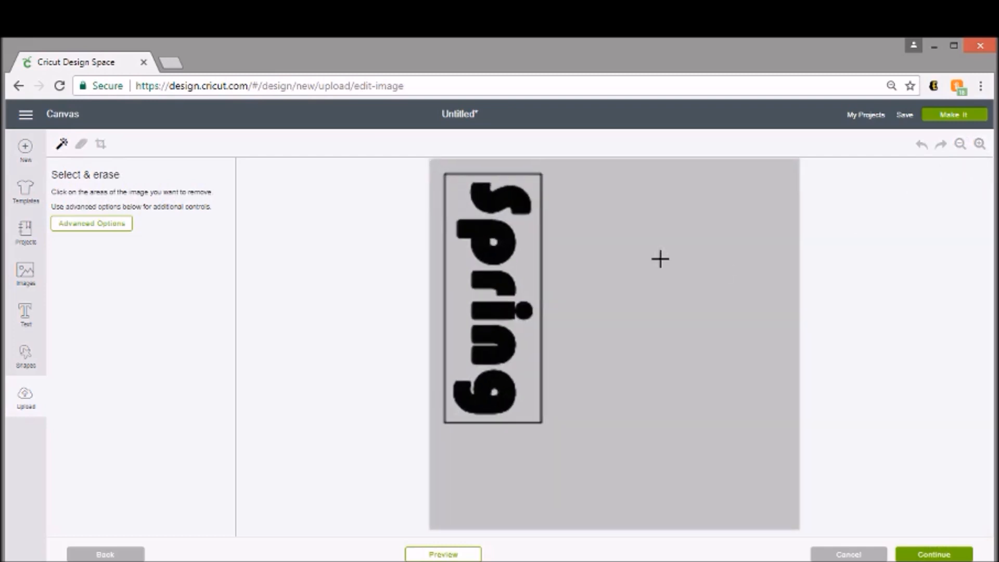
Erase the grey background and all four edges of the box around Spring.
{"action": "left_click", "coordinate": [627, 249]}
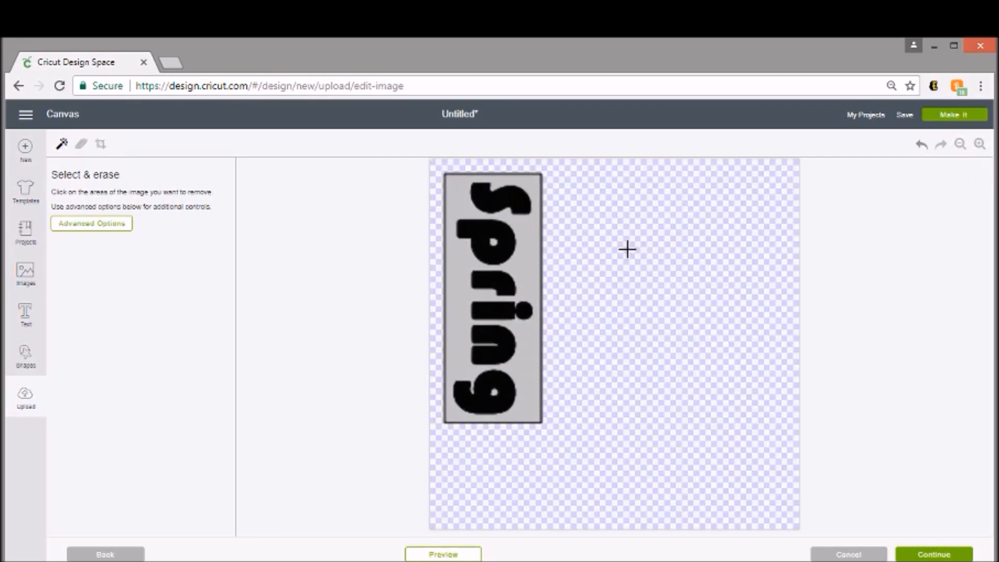
{"action": "left_click", "coordinate": [516, 264]}
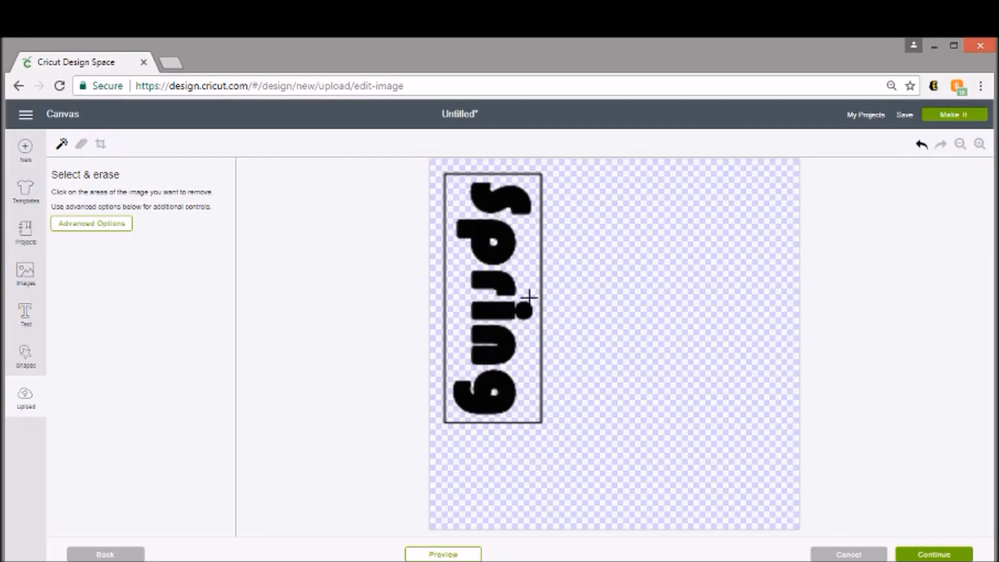
{"action": "left_click", "coordinate": [541, 360]}
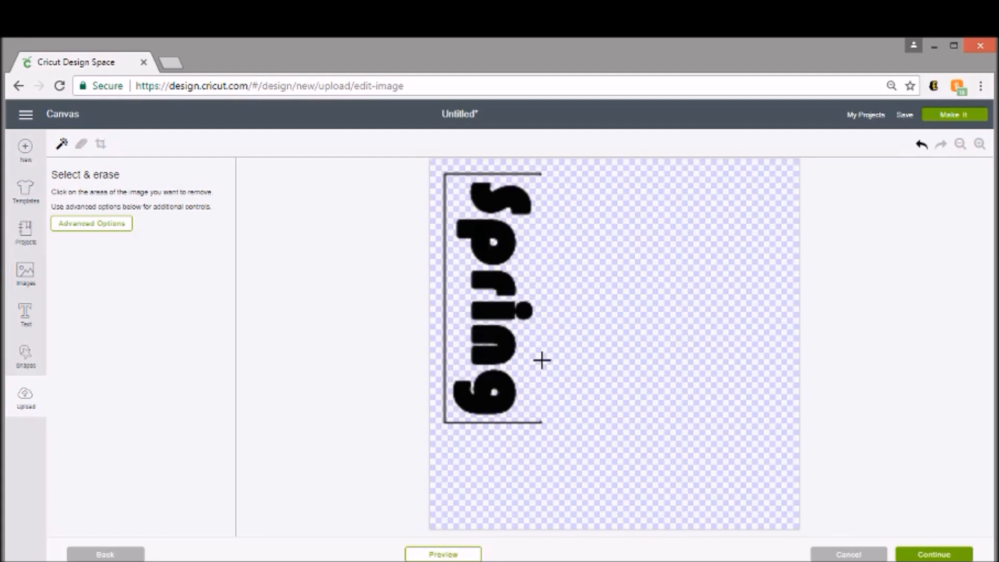
{"action": "left_click", "coordinate": [536, 421]}
{"action": "left_click", "coordinate": [444, 381]}
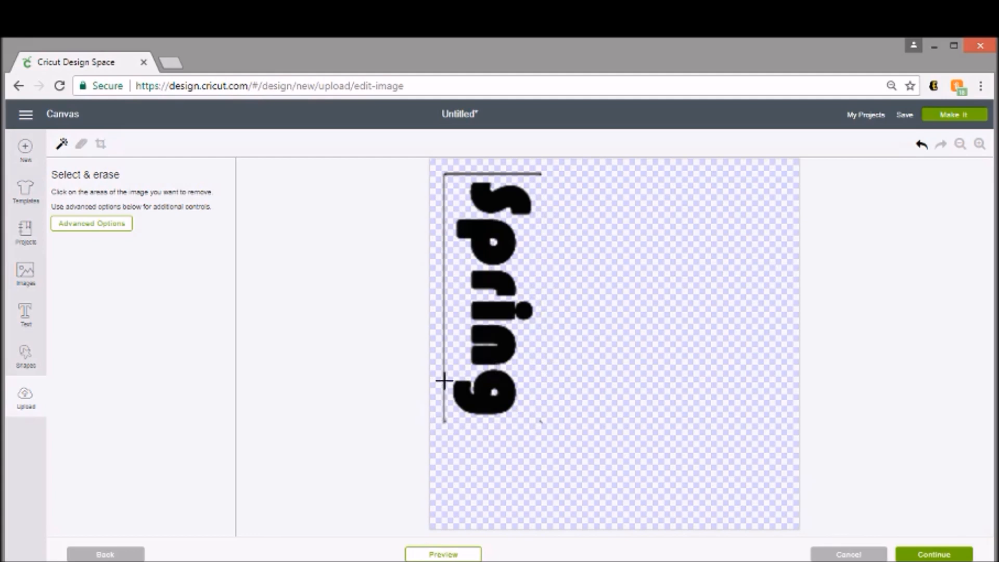
{"action": "left_click", "coordinate": [449, 173]}
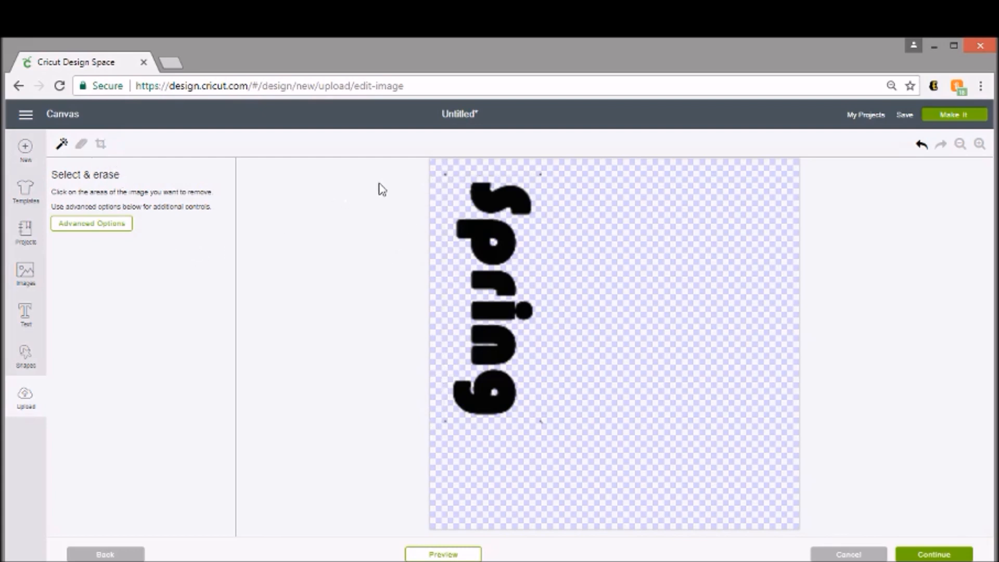
{"action": "left_click", "coordinate": [82, 147]}
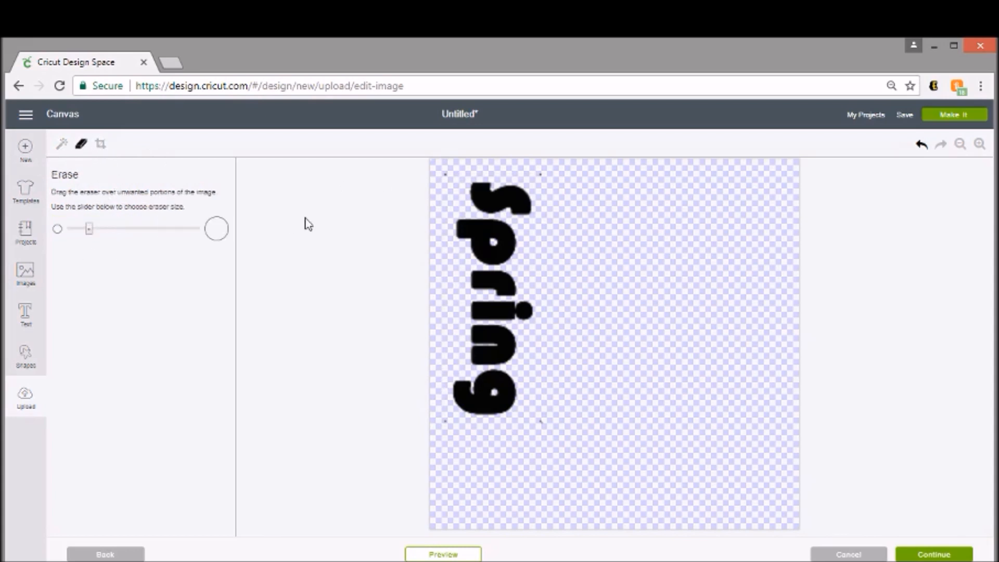
Erase the four stray dots around the corners of the uploaded Spring image.
{"action": "left_click", "coordinate": [445, 169]}
{"action": "left_click", "coordinate": [442, 420]}
{"action": "left_click", "coordinate": [550, 424]}
{"action": "left_click", "coordinate": [542, 169]}
Save the cleaned Spring upload as a cut image.
{"action": "left_click", "coordinate": [936, 555]}
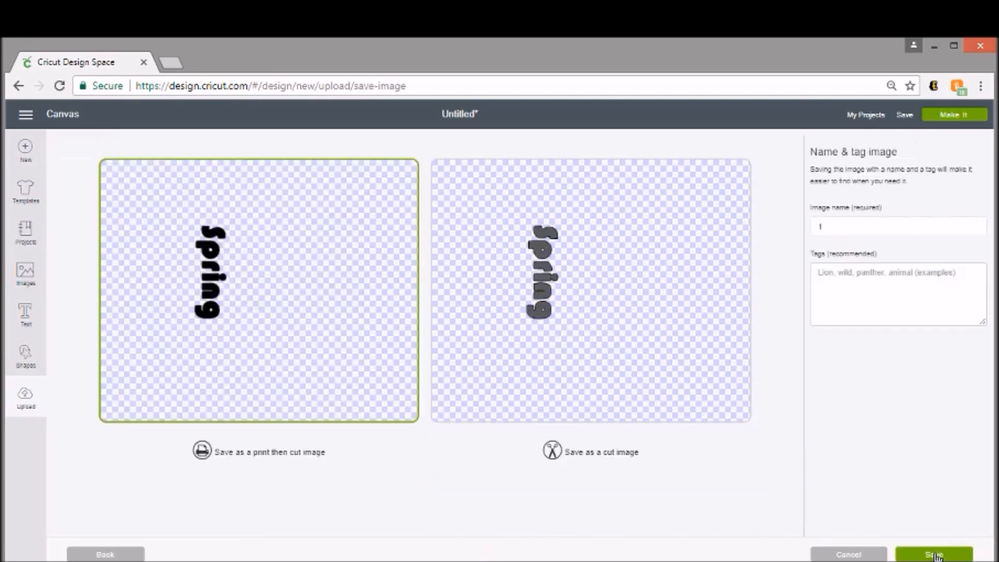
{"action": "left_click", "coordinate": [655, 235]}
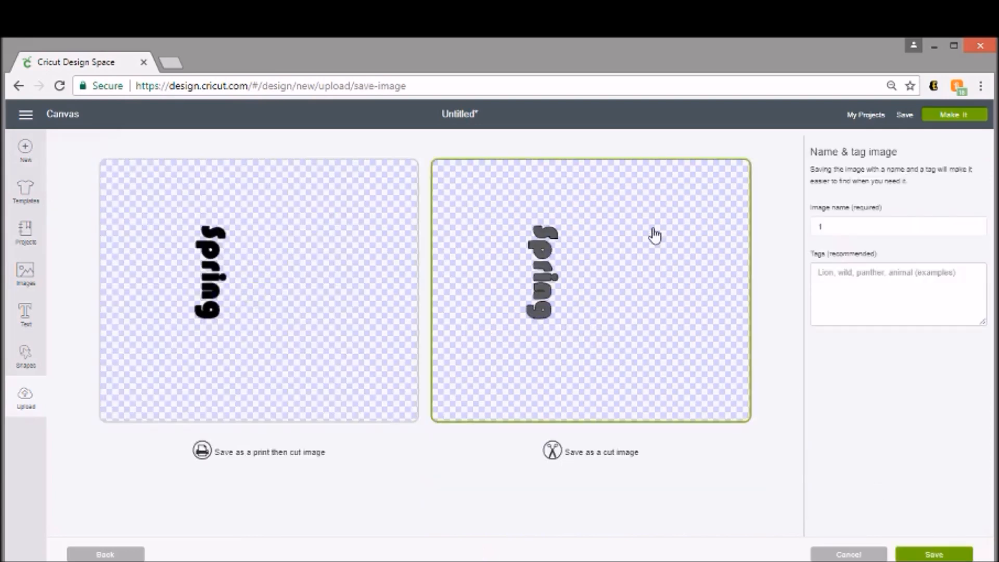
{"action": "left_click", "coordinate": [958, 555]}
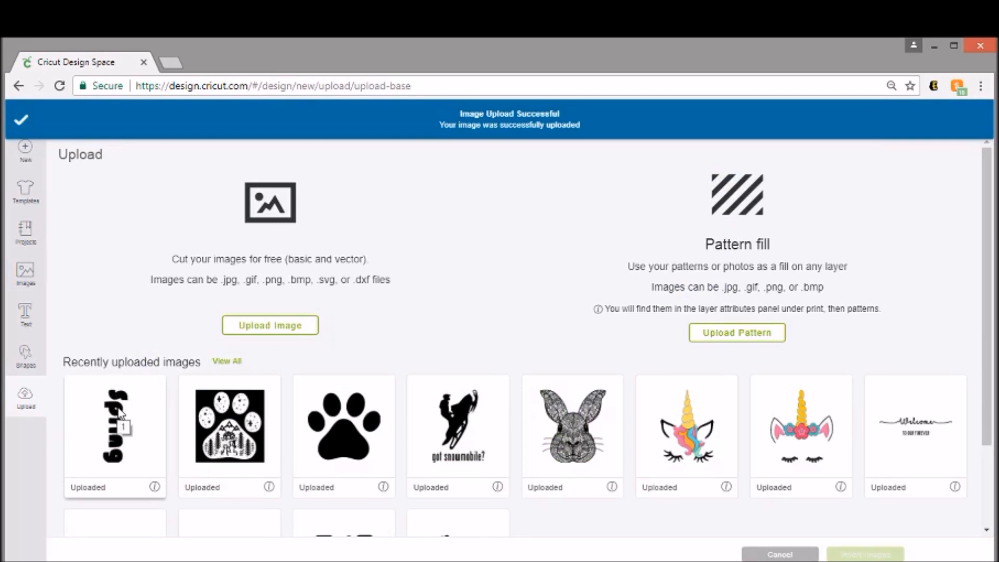
Insert the uploaded Spring image onto the canvas and drag it to the right.
{"action": "left_click", "coordinate": [120, 413]}
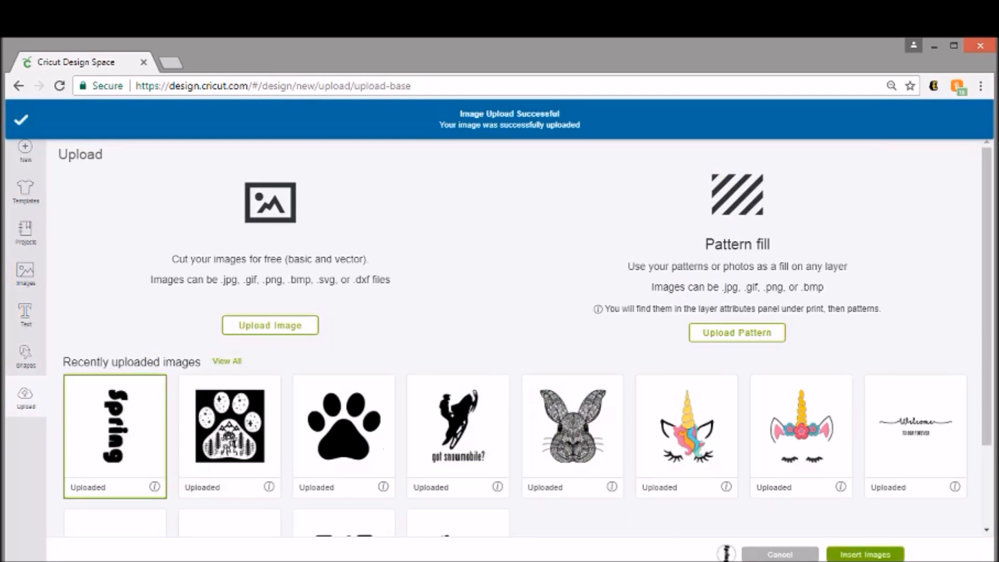
{"action": "left_click", "coordinate": [865, 555]}
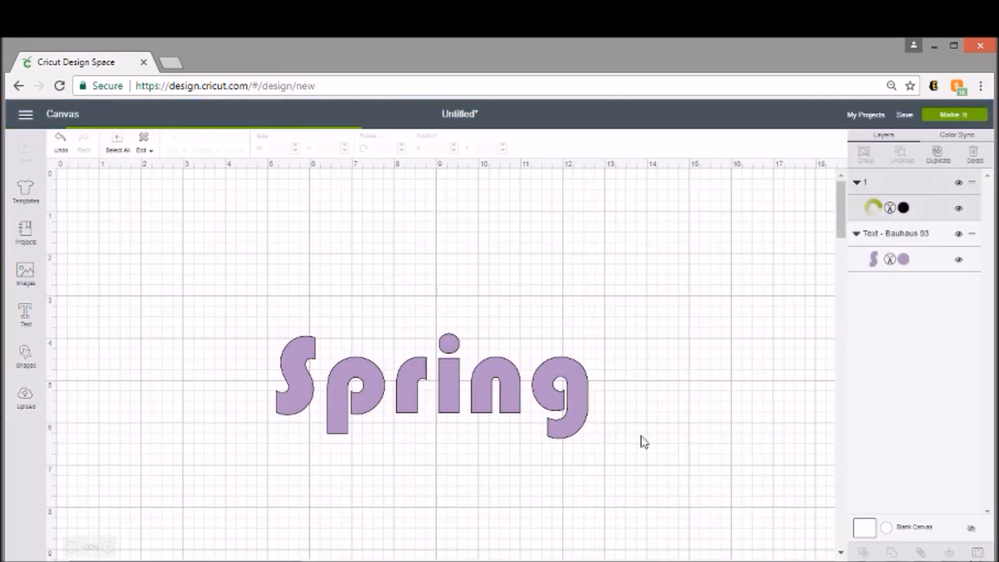
{"action": "left_click", "coordinate": [149, 266]}
{"action": "left_click", "coordinate": [130, 265]}
{"action": "left_click_drag", "start_coordinate": [130, 265], "coordinate": [406, 270]}
Rotate the black Spring upright, enlarge it to 7.456 inches wide, and place it over the purple Spring.
{"action": "left_click_drag", "start_coordinate": [420, 227], "coordinate": [363, 250]}
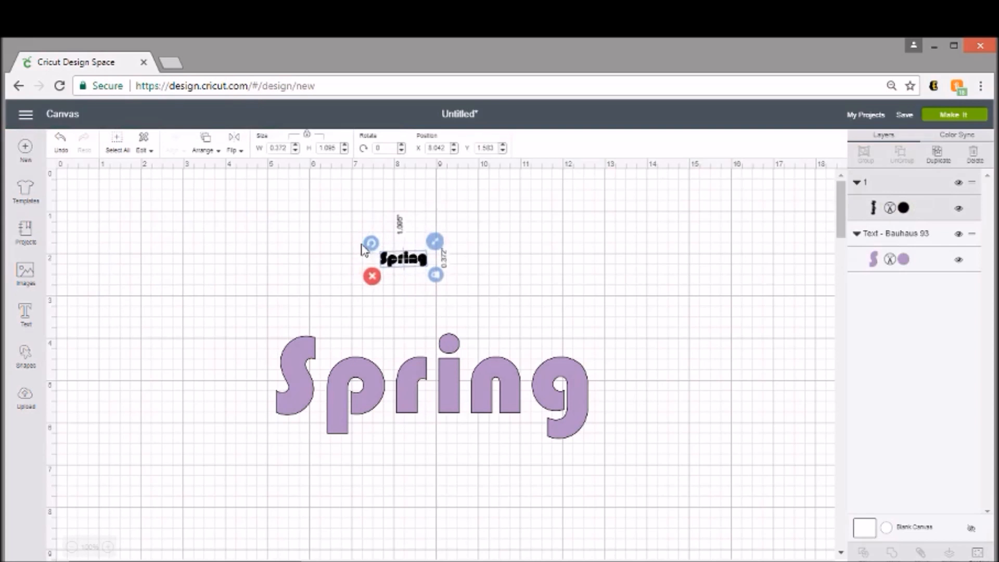
{"action": "left_click_drag", "start_coordinate": [362, 250], "coordinate": [361, 244]}
{"action": "left_click_drag", "start_coordinate": [436, 276], "coordinate": [658, 399]}
{"action": "left_click_drag", "start_coordinate": [567, 314], "coordinate": [469, 303]}
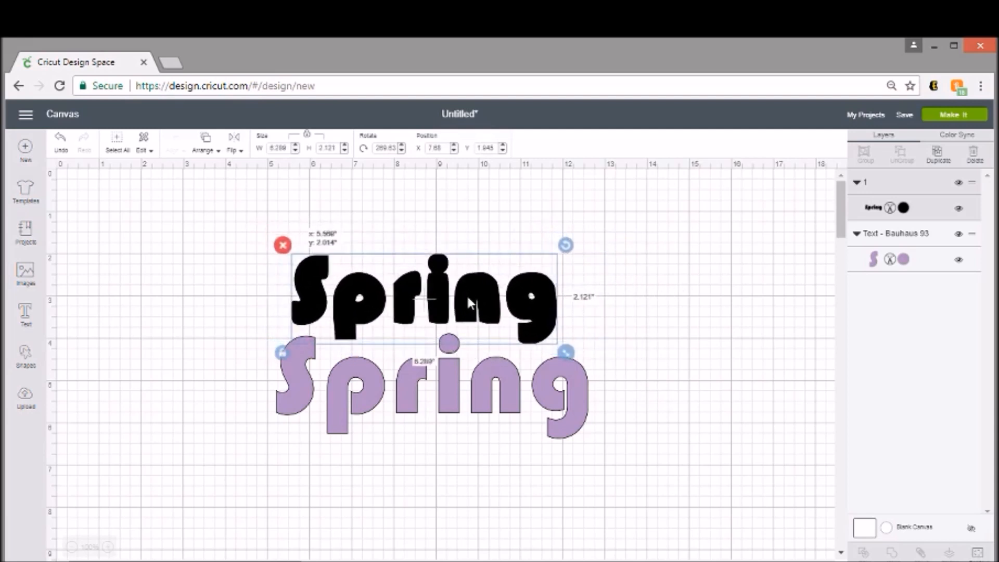
{"action": "left_click_drag", "start_coordinate": [566, 352], "coordinate": [550, 416]}
{"action": "left_click_drag", "start_coordinate": [592, 447], "coordinate": [593, 450]}
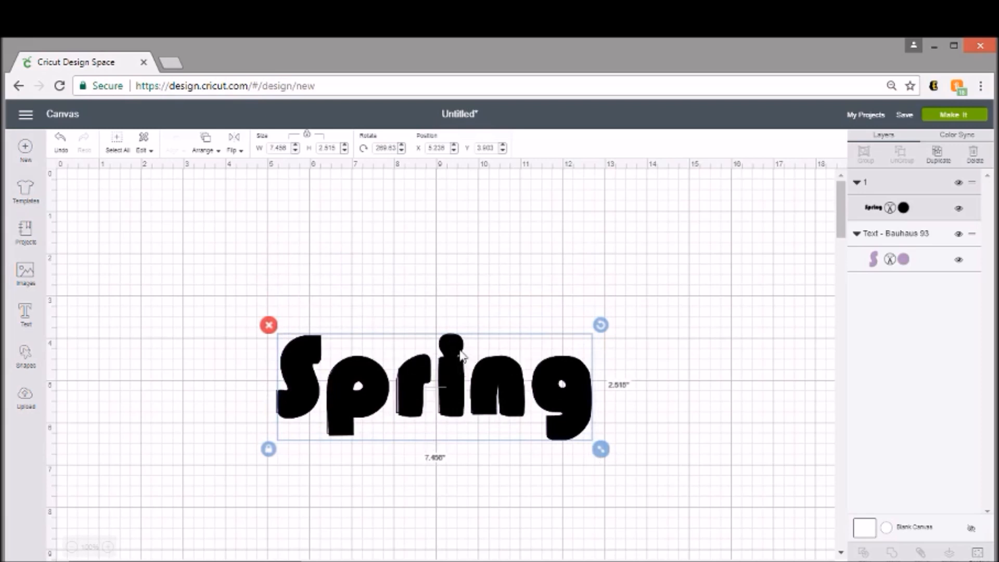
Move the black Spring backward behind the purple text, then lift the purple Spring upward.
{"action": "right_click", "coordinate": [458, 361]}
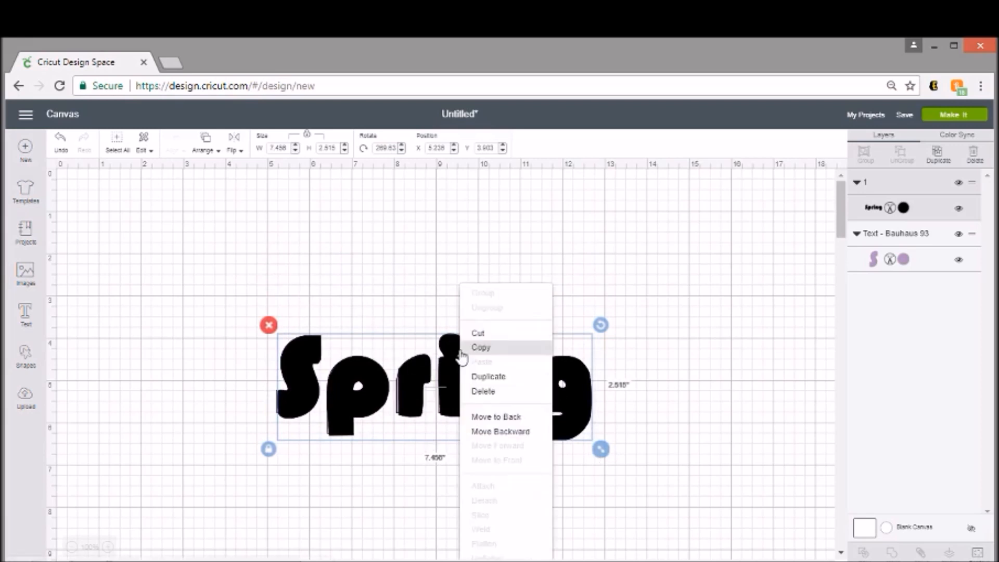
{"action": "left_click", "coordinate": [501, 433]}
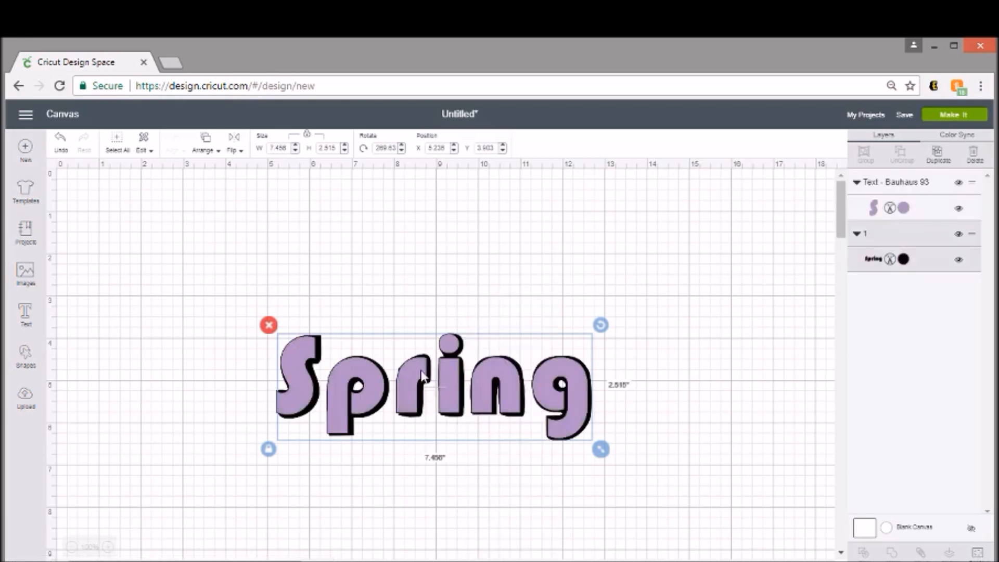
{"action": "left_click", "coordinate": [578, 384]}
{"action": "left_click_drag", "start_coordinate": [578, 384], "coordinate": [573, 312]}
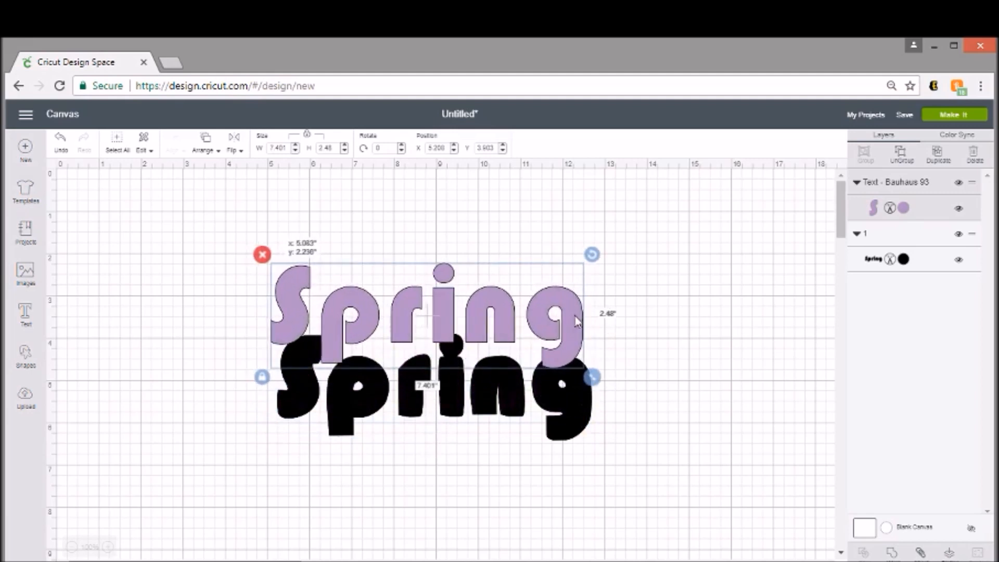
Resize the black Spring to 7.636 by 2.576 inches and nudge it into an offset shadow.
{"action": "left_click", "coordinate": [570, 439]}
{"action": "left_click_drag", "start_coordinate": [605, 456], "coordinate": [610, 460]}
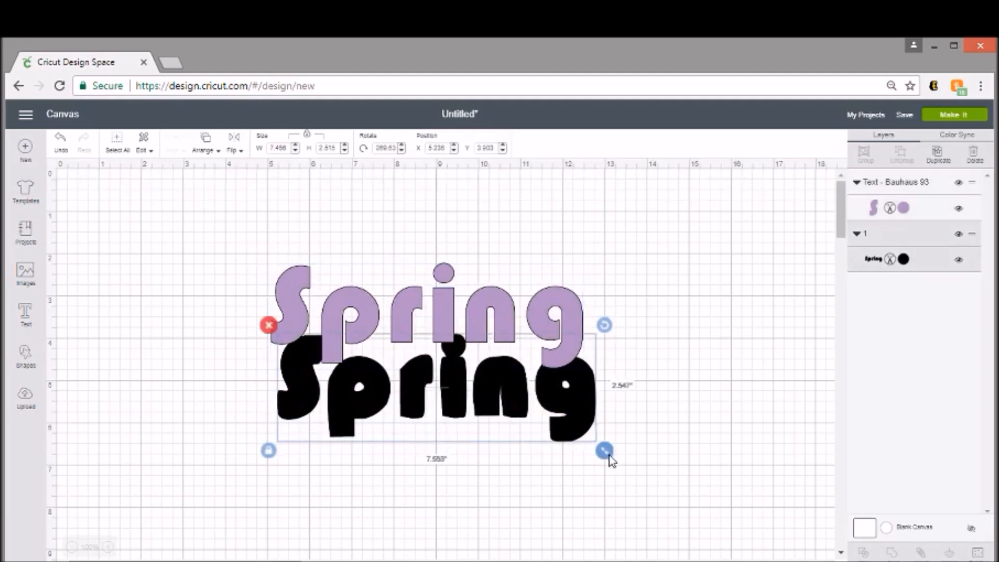
{"action": "left_click_drag", "start_coordinate": [592, 417], "coordinate": [583, 346]}
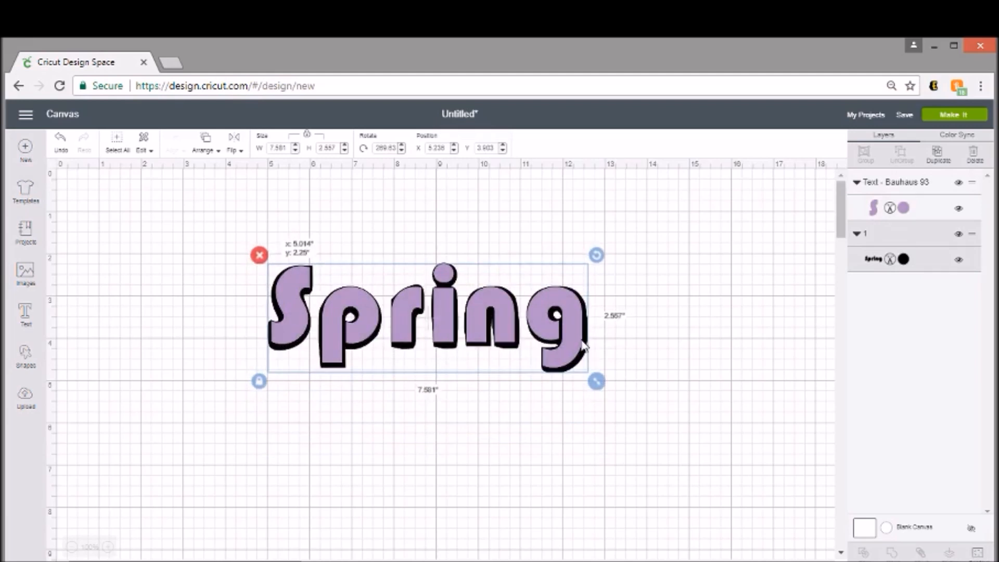
{"action": "left_click_drag", "start_coordinate": [583, 345], "coordinate": [580, 346]}
{"action": "left_click_drag", "start_coordinate": [594, 381], "coordinate": [604, 385]}
{"action": "mouse_move", "coordinate": [594, 342]}
{"action": "left_mouse_down"}
{"action": "mouse_move", "coordinate": [582, 345]}
{"action": "mouse_move", "coordinate": [592, 339]}
{"action": "left_mouse_up"}
{"action": "left_click_drag", "start_coordinate": [607, 387], "coordinate": [600, 391]}
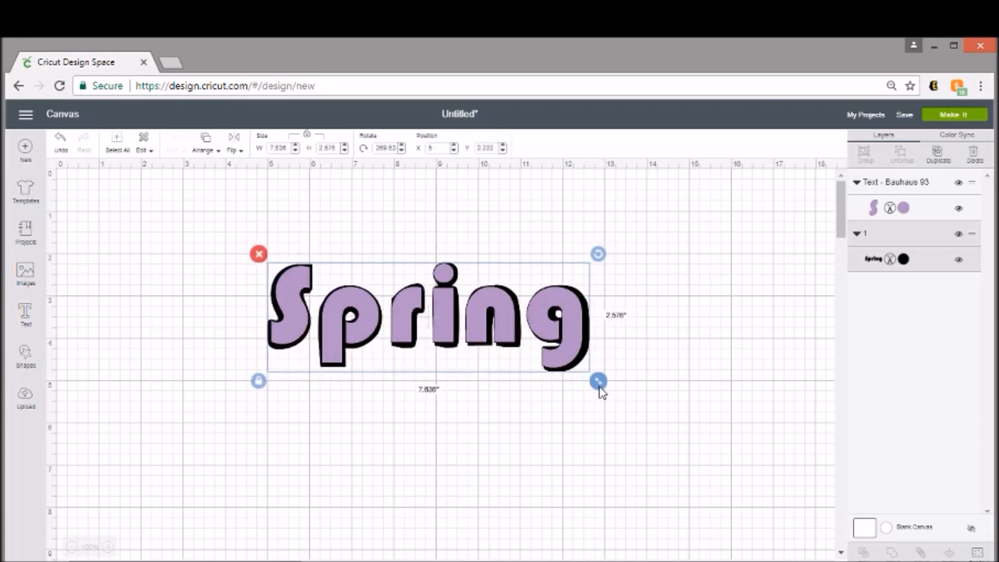
{"action": "left_click_drag", "start_coordinate": [591, 326], "coordinate": [596, 322]}
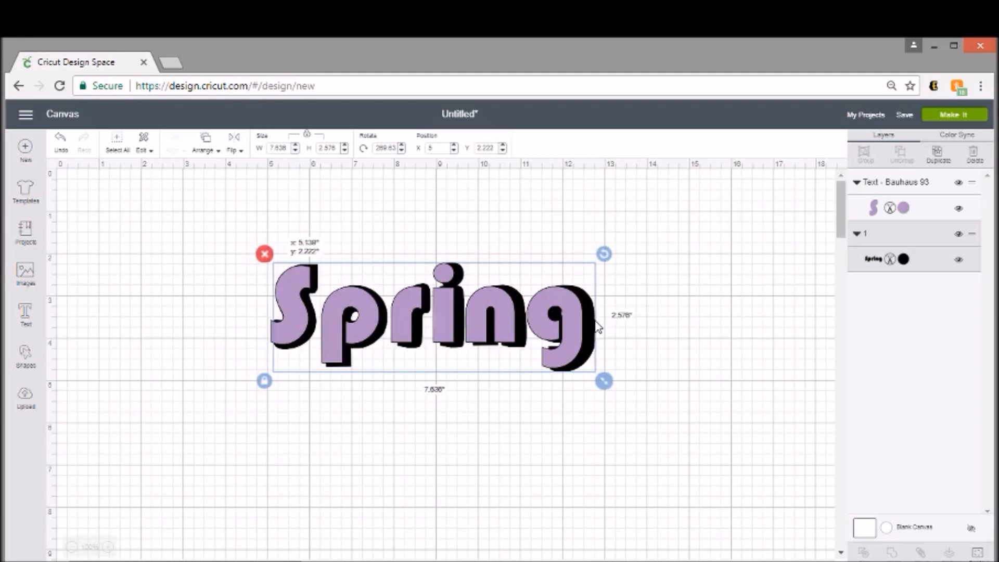
{"action": "left_click", "coordinate": [668, 306]}
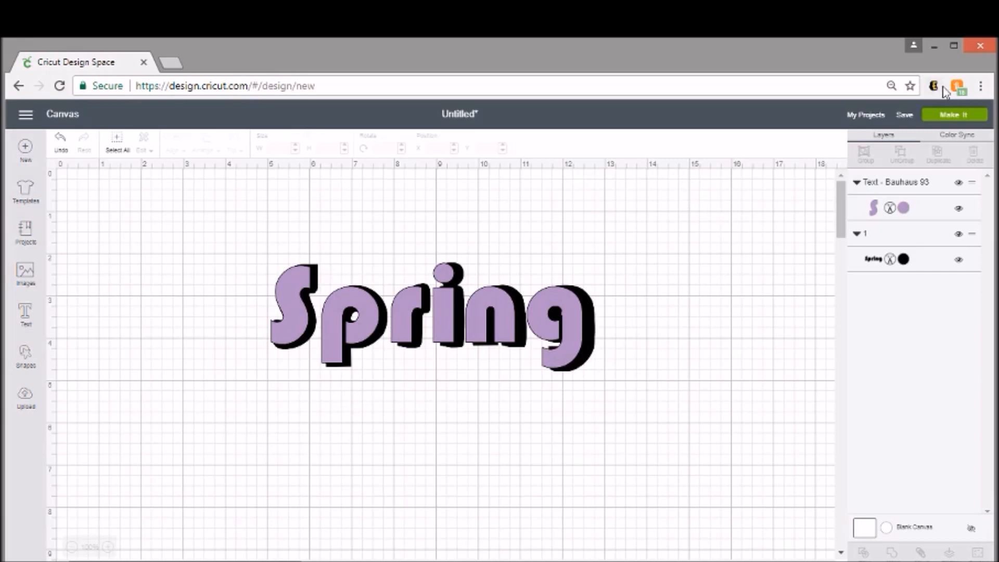
Send the design to Make It and preview mat 2 (purple Spring) and mat 1 (black Spring).
{"action": "left_click", "coordinate": [963, 119]}
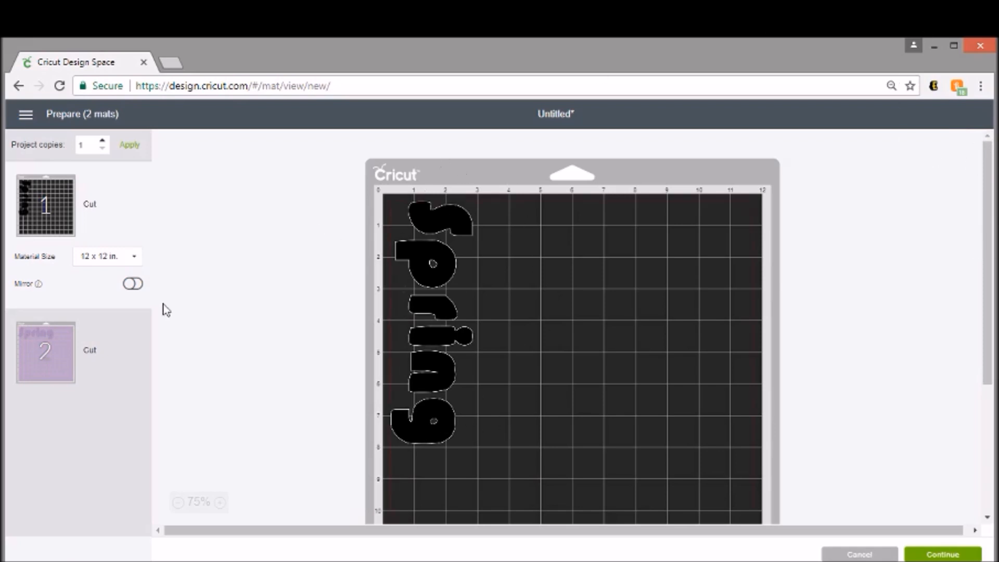
{"action": "left_click", "coordinate": [51, 367]}
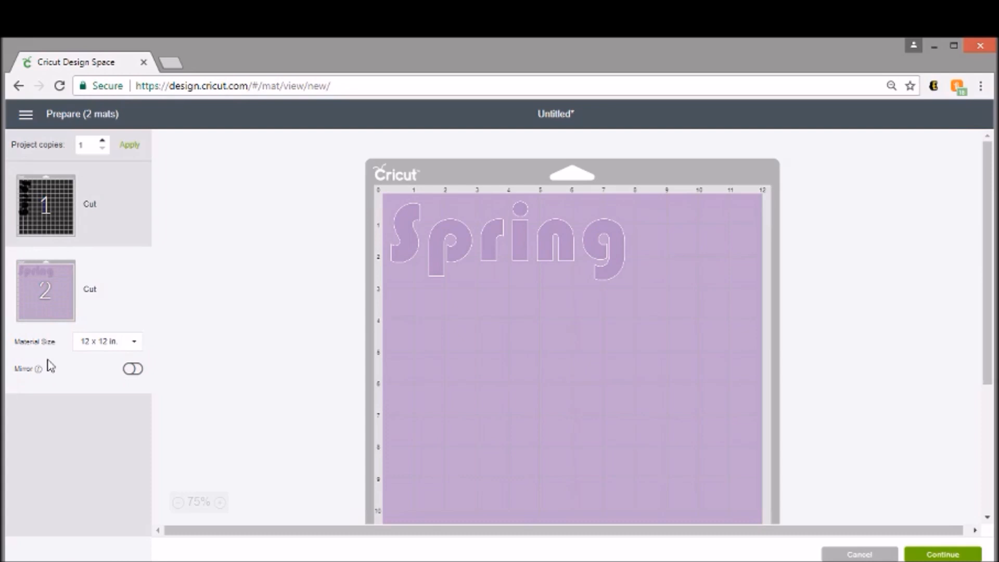
{"action": "left_click", "coordinate": [55, 217]}
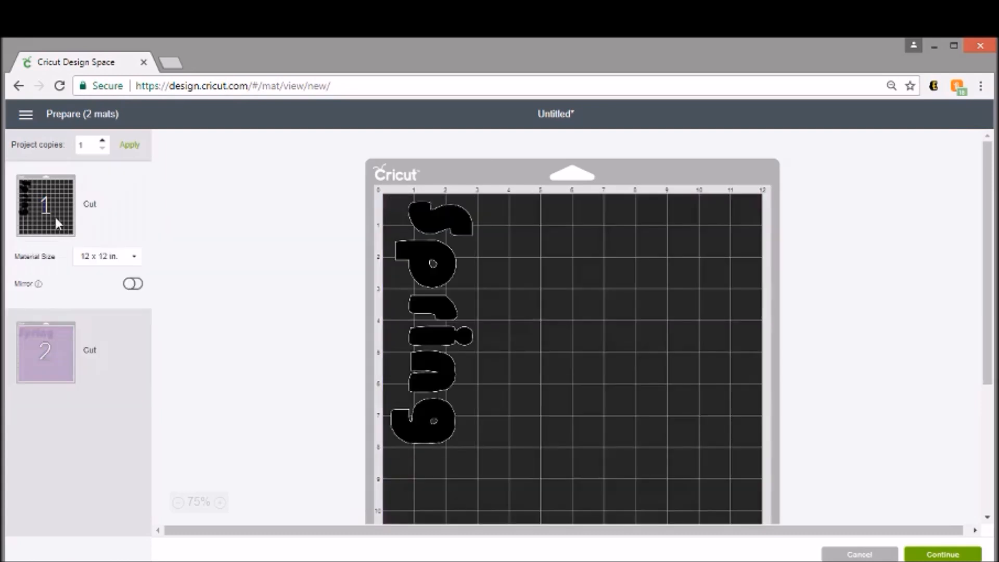